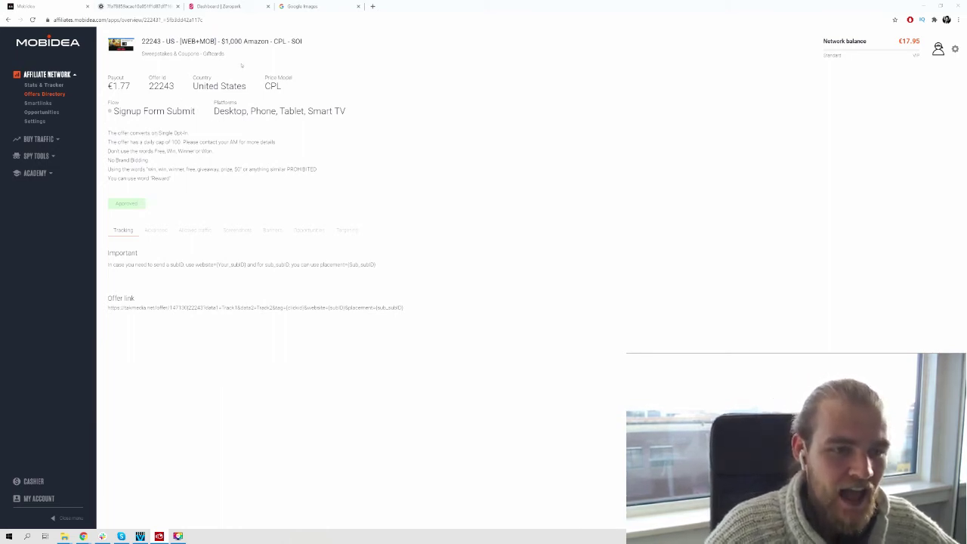
# - Examine the $1,000 Amazon offer's payout, country, flow, platforms, opt-in type, daily cap and prohibited-word rules
pyautogui.tripleClick(107, 85)
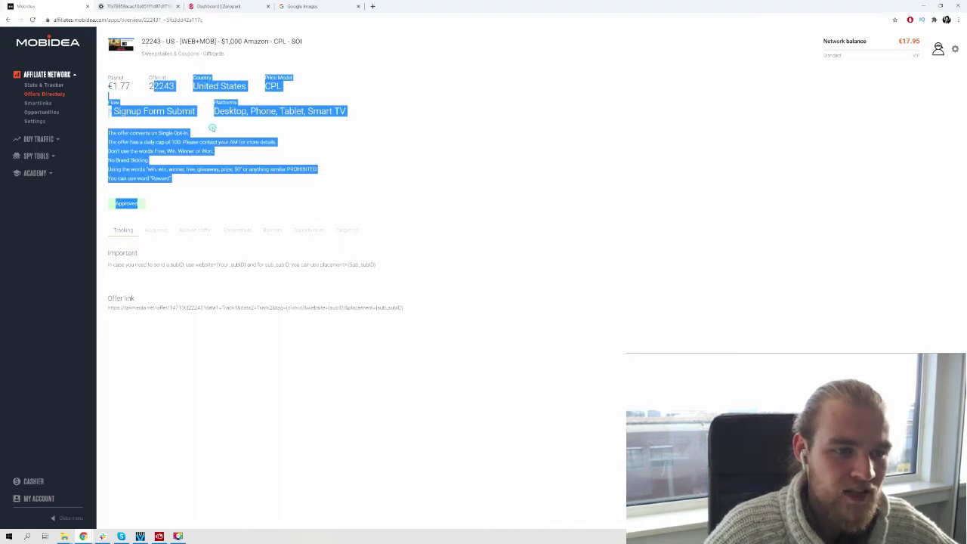
pyautogui.click(208, 128)
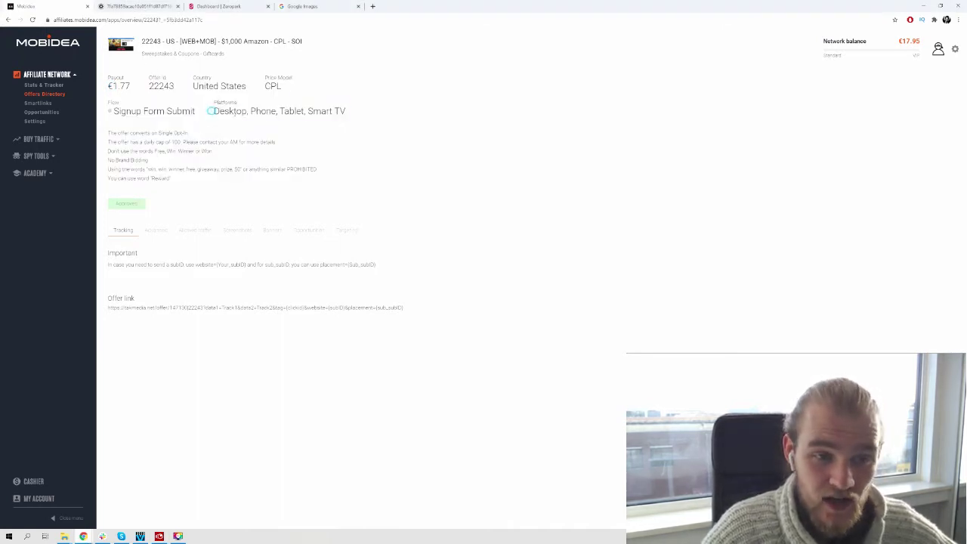
pyautogui.moveTo(255, 111); pyautogui.dragTo(346, 111)
pyautogui.click(301, 142)
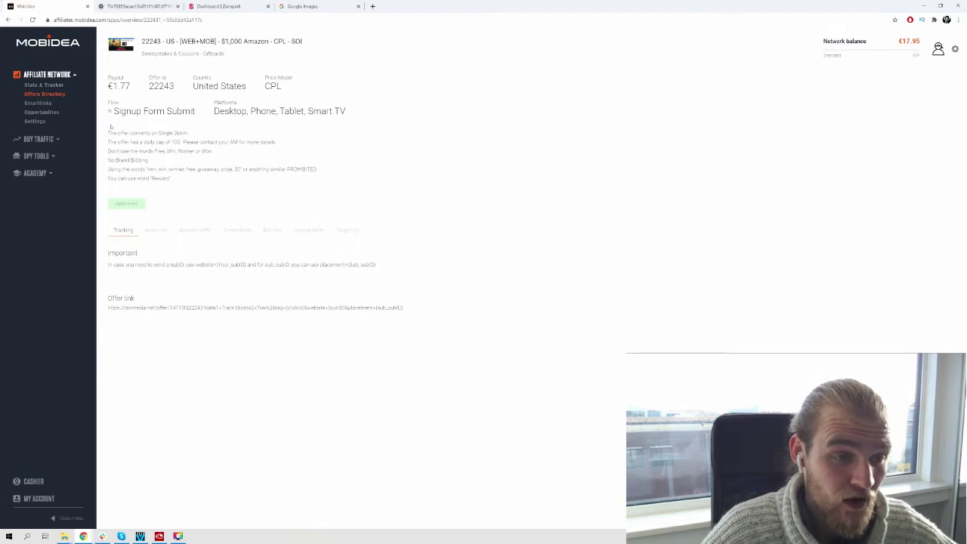
pyautogui.moveTo(110, 127); pyautogui.dragTo(200, 145)
pyautogui.click(242, 154)
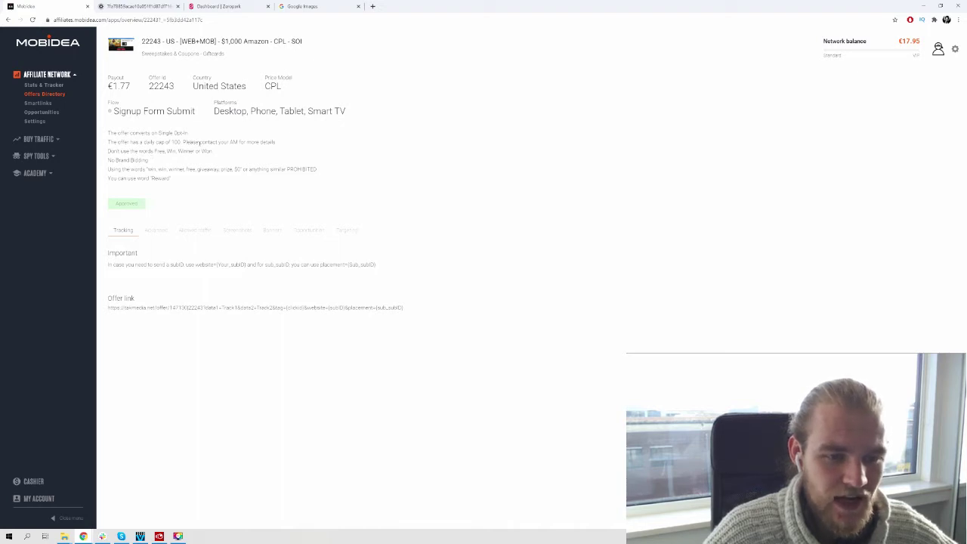
pyautogui.moveTo(108, 150); pyautogui.dragTo(257, 158)
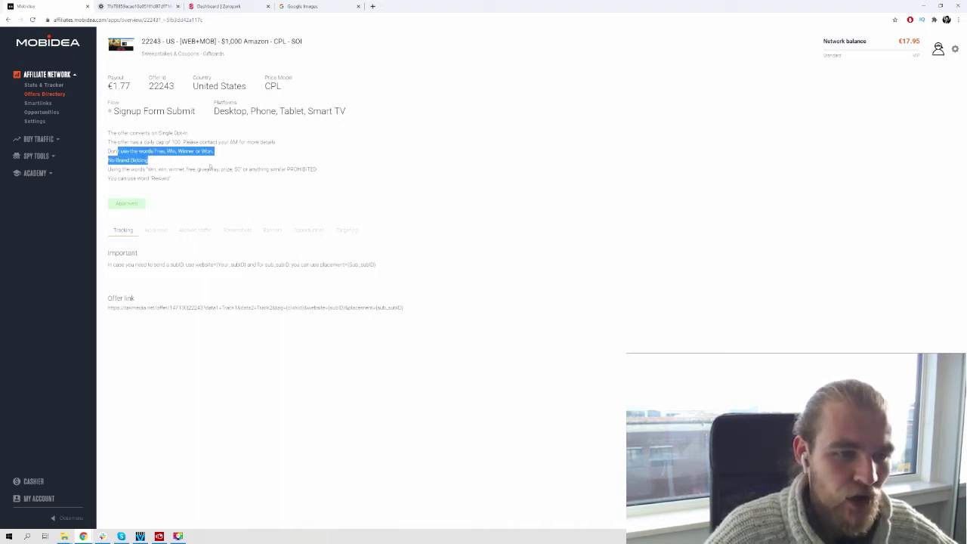
pyautogui.click(243, 156)
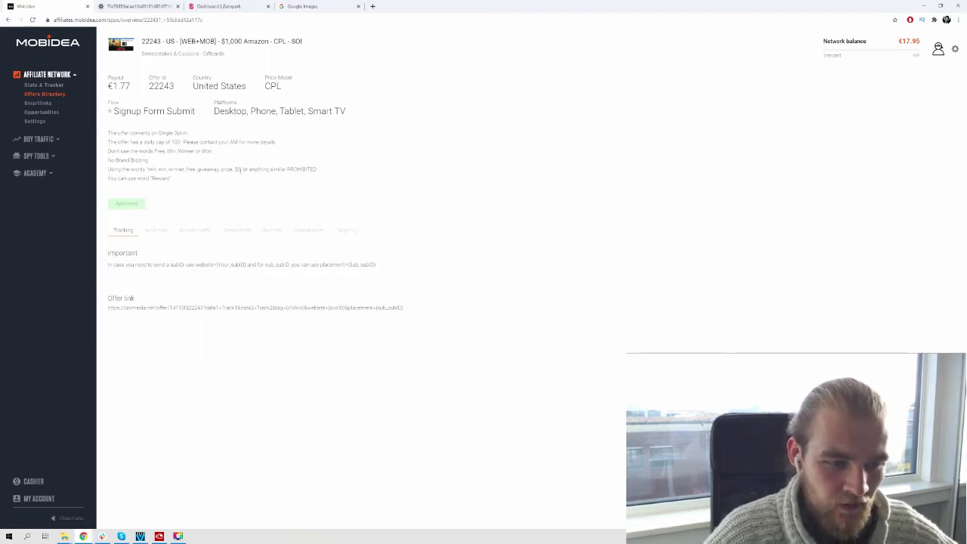
# - Review the offer's tracking note, advanced settings and allowed traffic types, and inspect the full-size screenshot of its landing page
pyautogui.moveTo(103, 256); pyautogui.dragTo(341, 266)
pyautogui.click(204, 317)
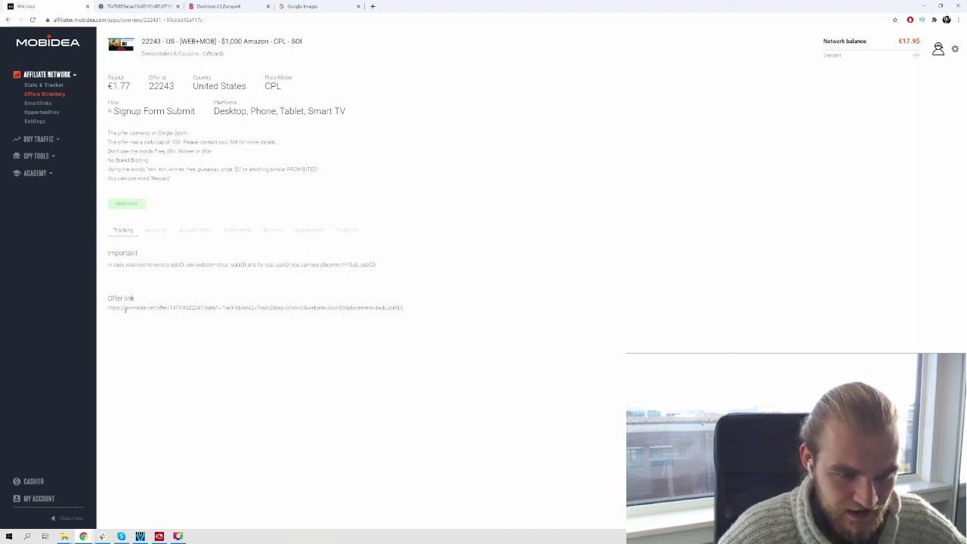
pyautogui.click(156, 230)
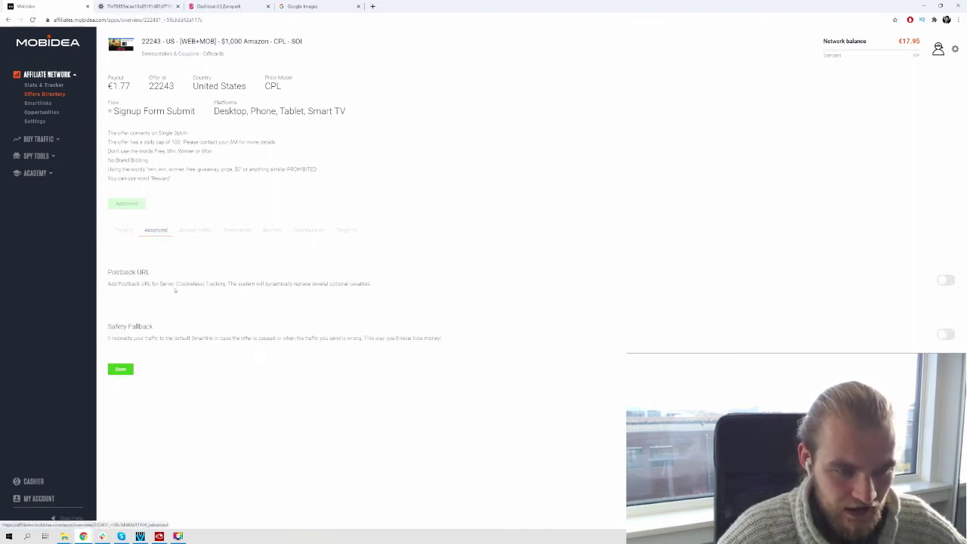
pyautogui.click(195, 229)
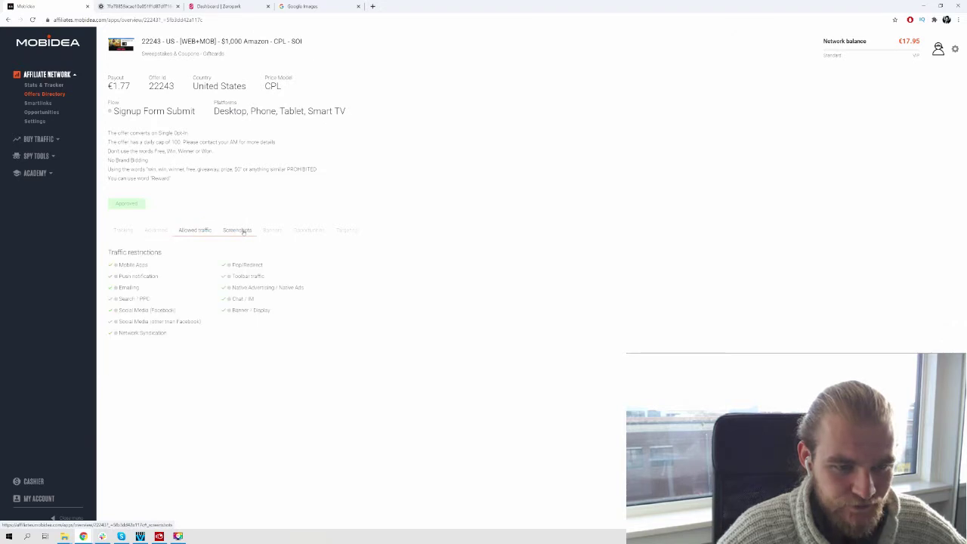
pyautogui.click(237, 230)
pyautogui.click(195, 231)
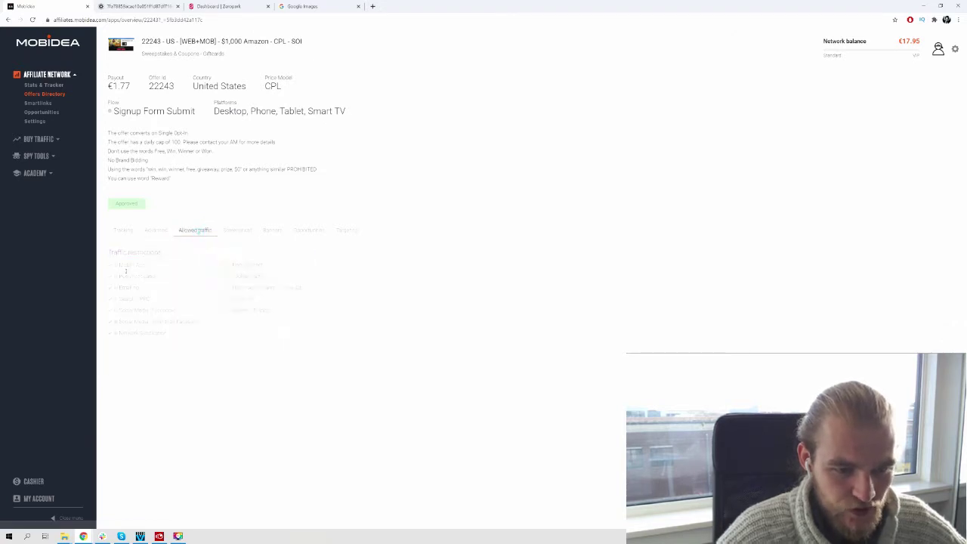
pyautogui.click(248, 233)
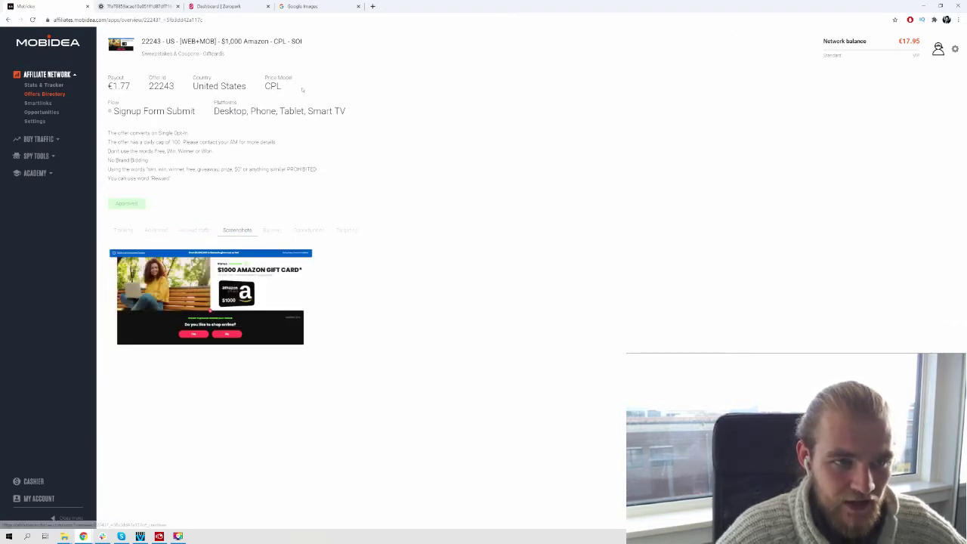
pyautogui.click(129, 6)
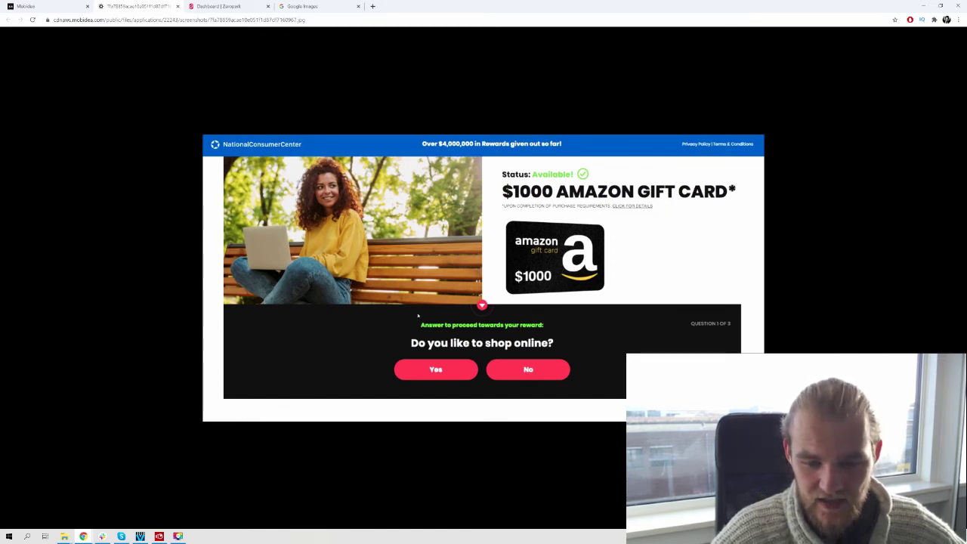
pyautogui.moveTo(418, 316); pyautogui.dragTo(706, 337)
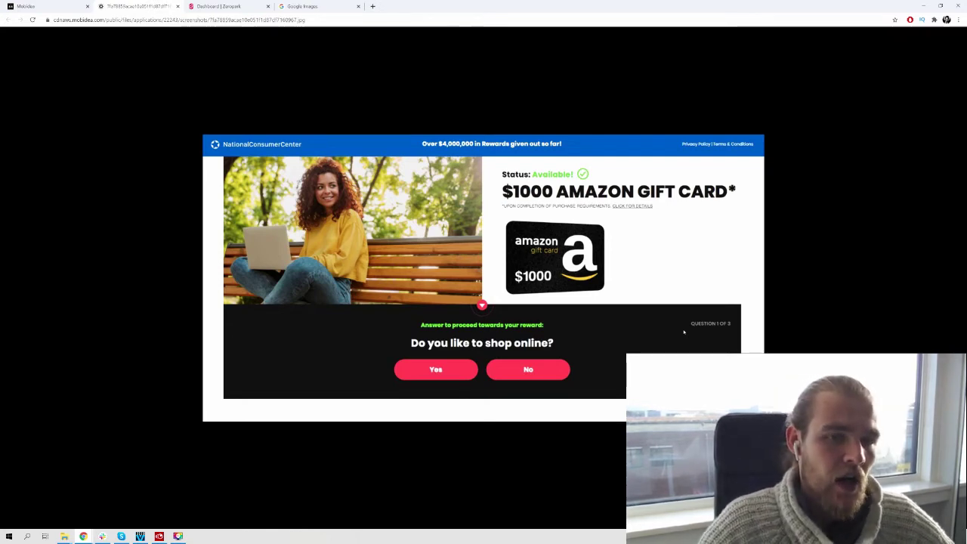
# - Switch to Zeropark, start a new push campaign with RON targeting, and look through its form for the creative image requirements
pyautogui.hotkey('ctrl', 'Tab')
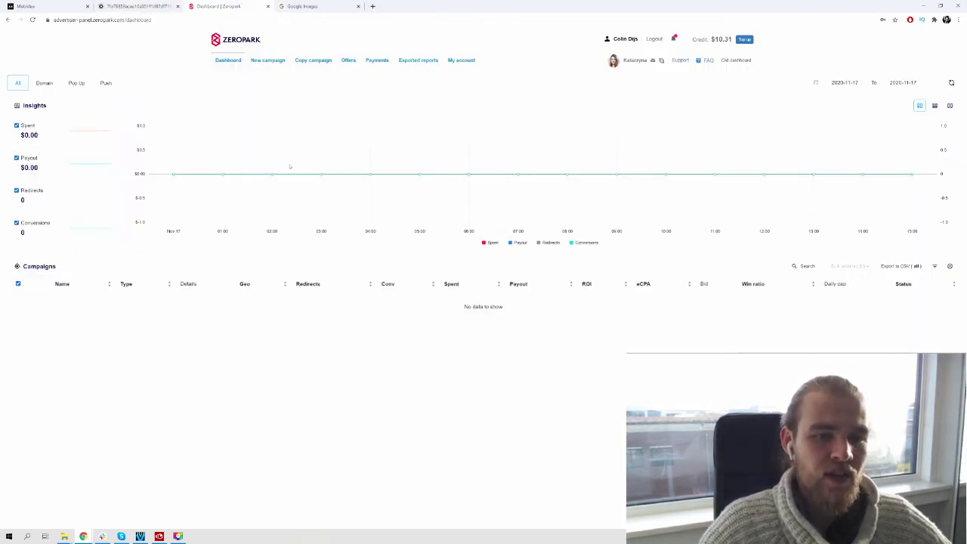
pyautogui.click(268, 60)
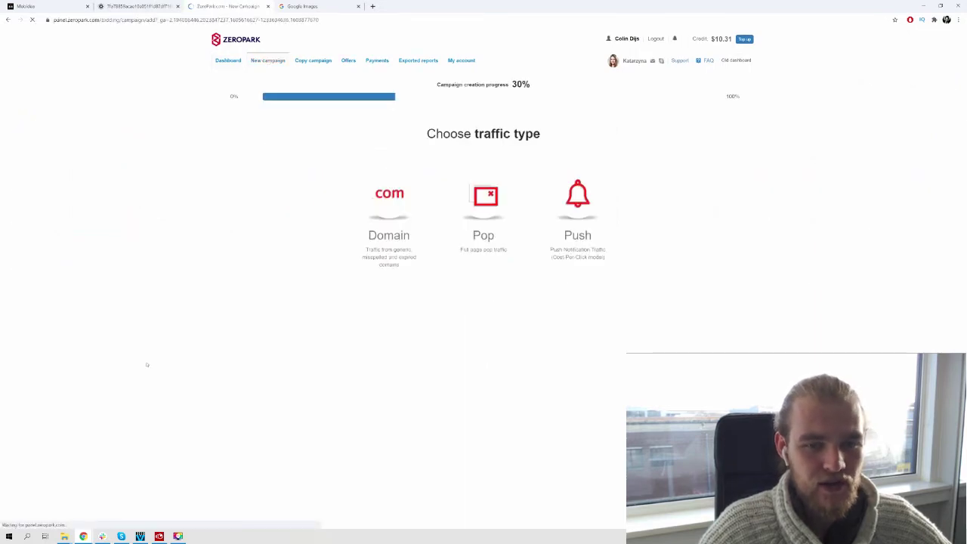
pyautogui.click(604, 192)
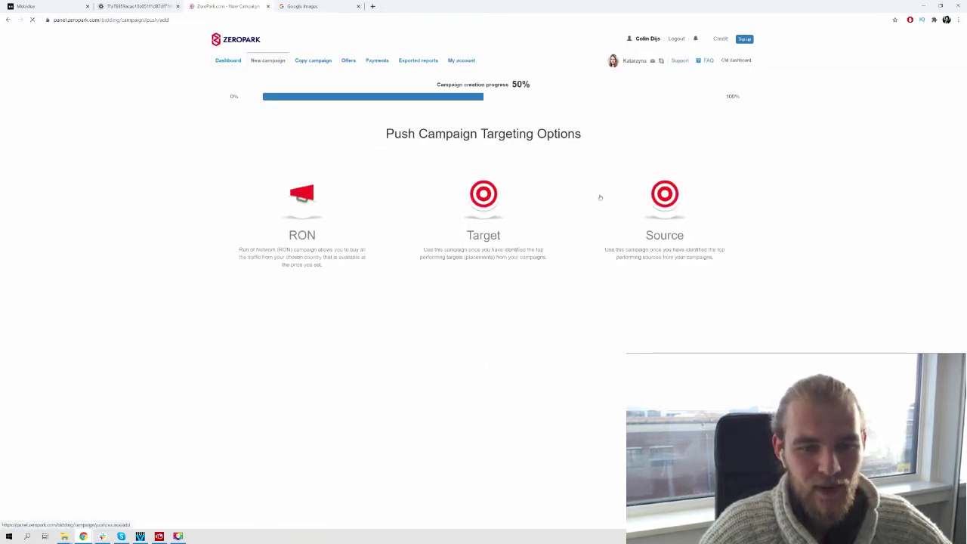
pyautogui.click(266, 205)
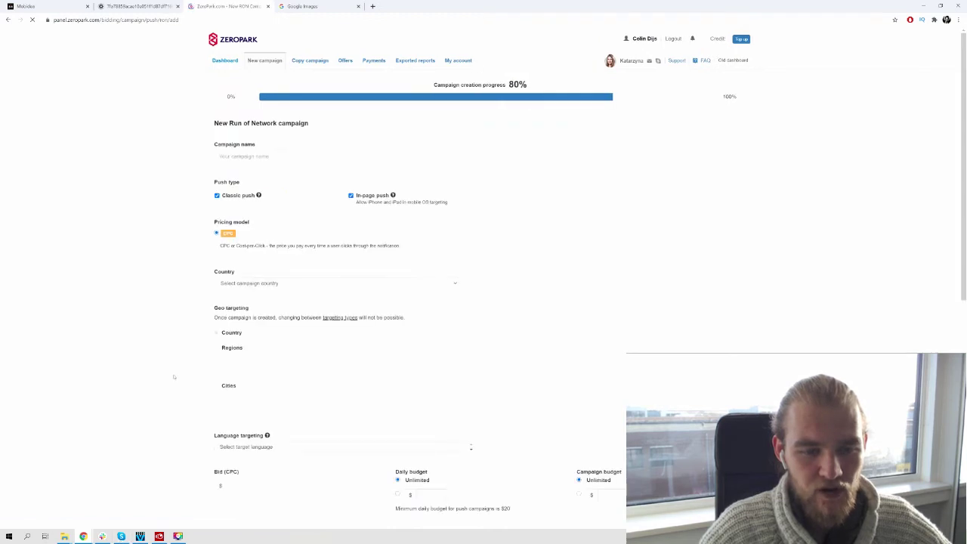
pyautogui.scroll(-1, 182, 173)
pyautogui.click(285, 79)
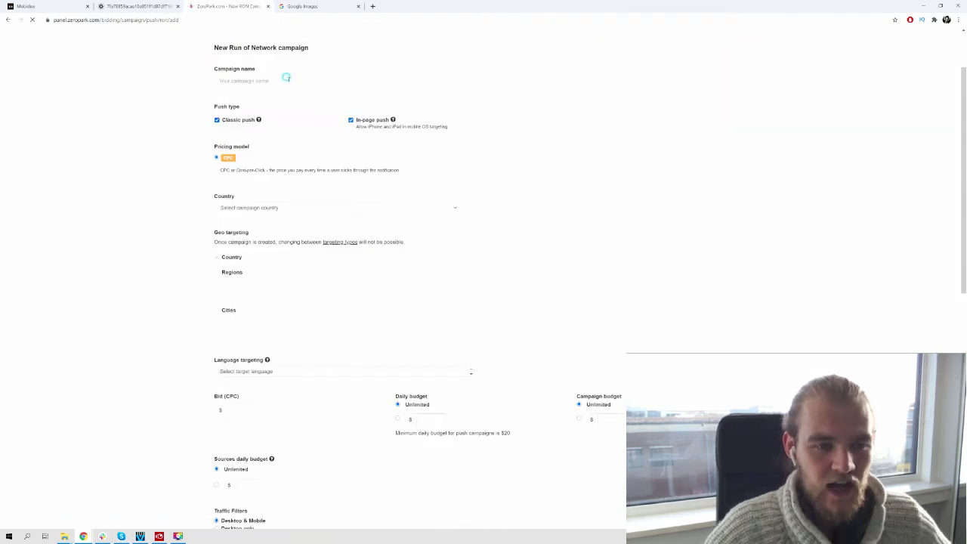
pyautogui.scroll(-10, 178, 189)
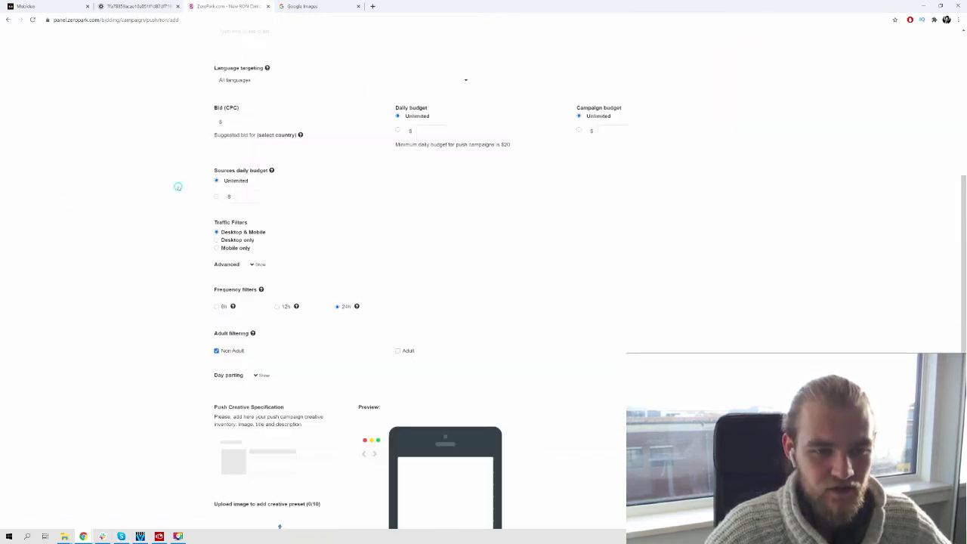
pyautogui.scroll(2, 178, 194)
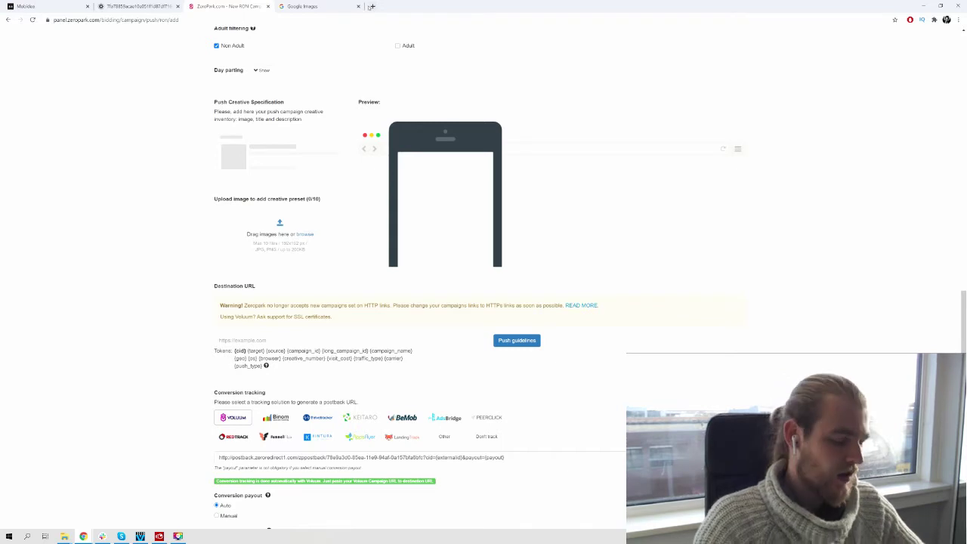
# - Open Canva in a new browser tab and create a custom-size design of 192 x 192 px
pyautogui.click(373, 6)
pyautogui.write('canva')
pyautogui.press('Return')
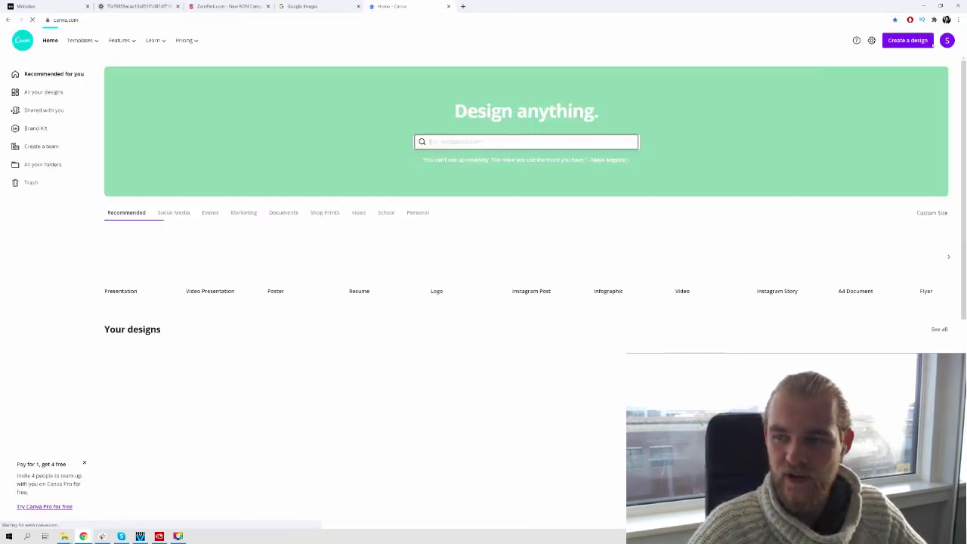
pyautogui.click(923, 41)
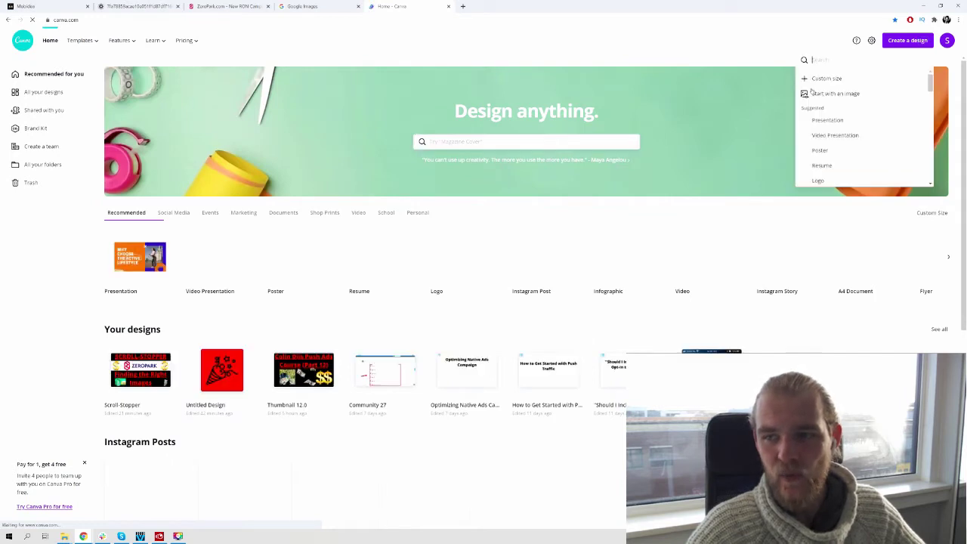
pyautogui.click(823, 78)
pyautogui.write('192')
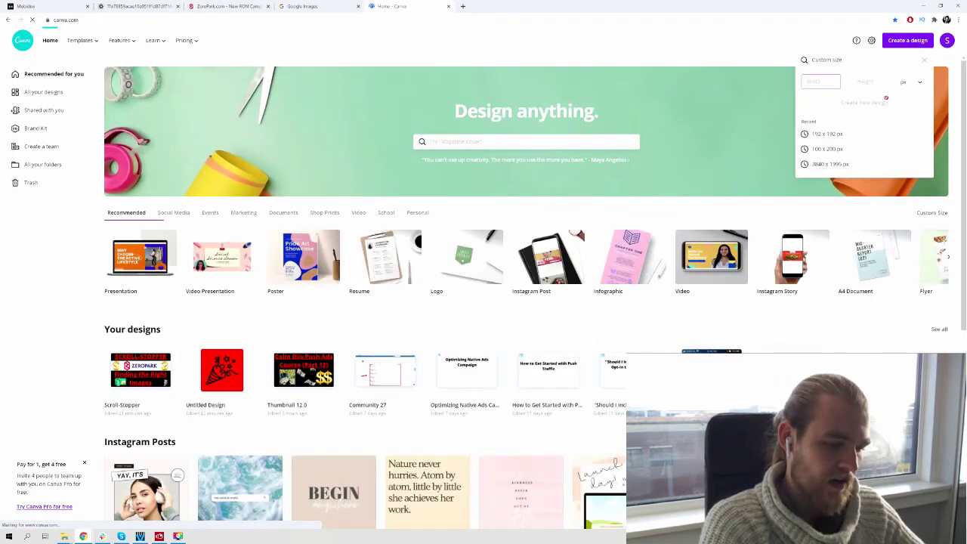
pyautogui.press('Tab')
pyautogui.write('192')
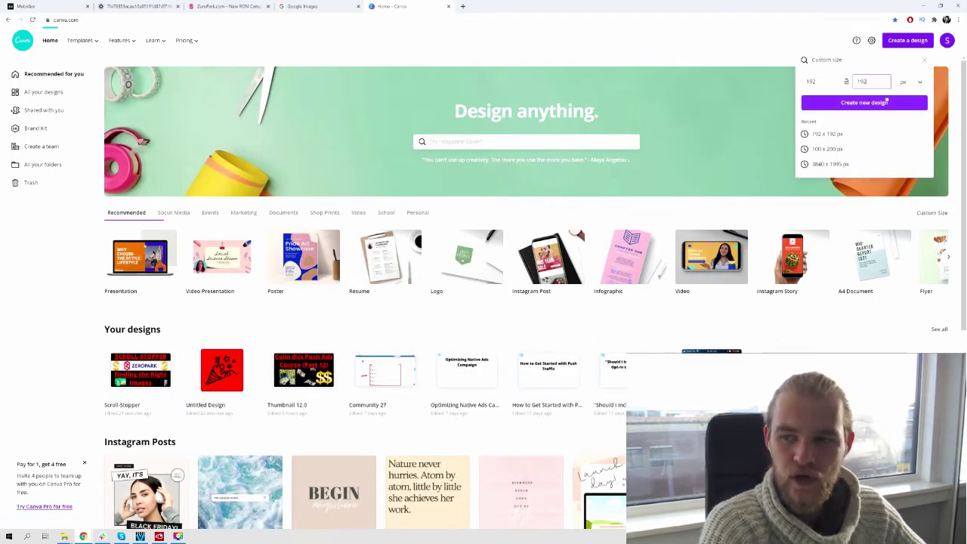
pyautogui.click(886, 101)
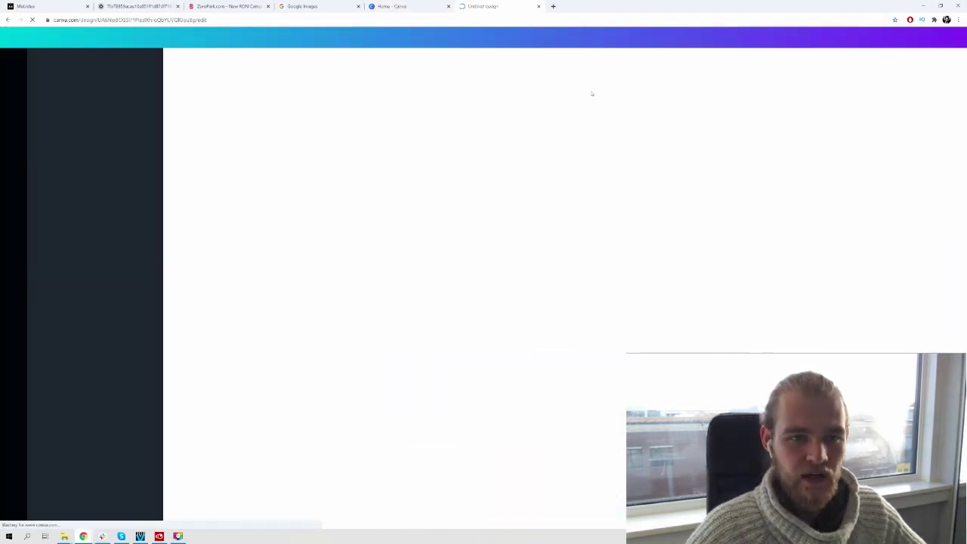
# - Look again at the $1000 Amazon gift card landing page screenshot for ad image ideas
pyautogui.click(313, 5)
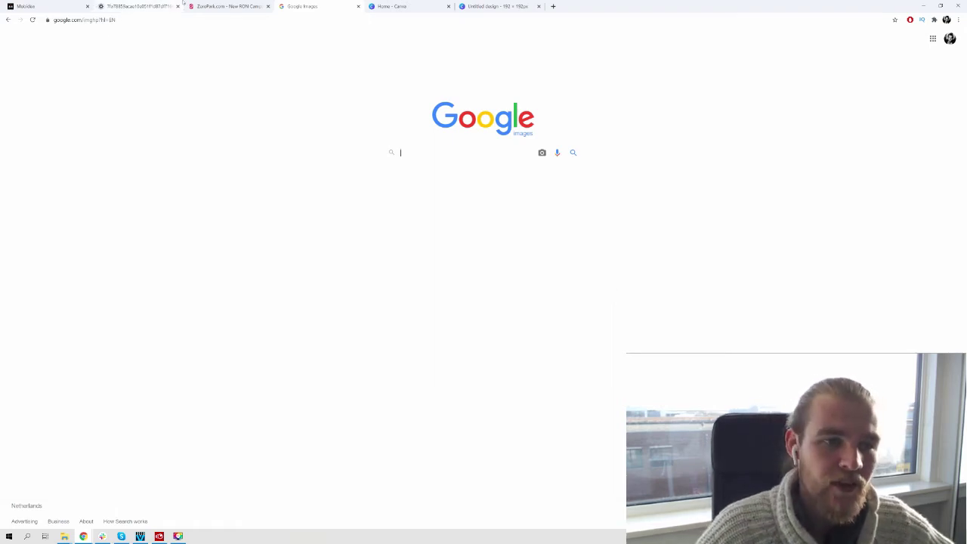
pyautogui.click(136, 6)
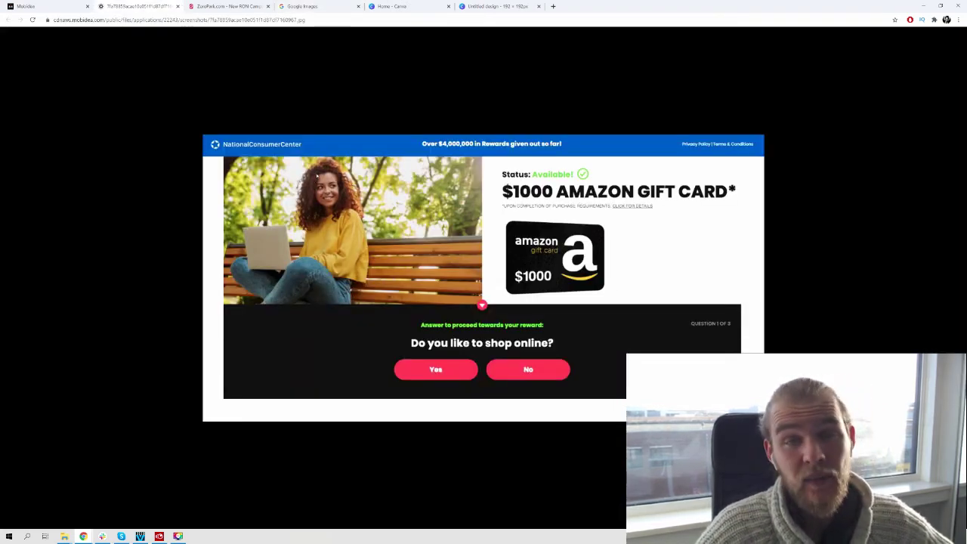
pyautogui.click(365, 6)
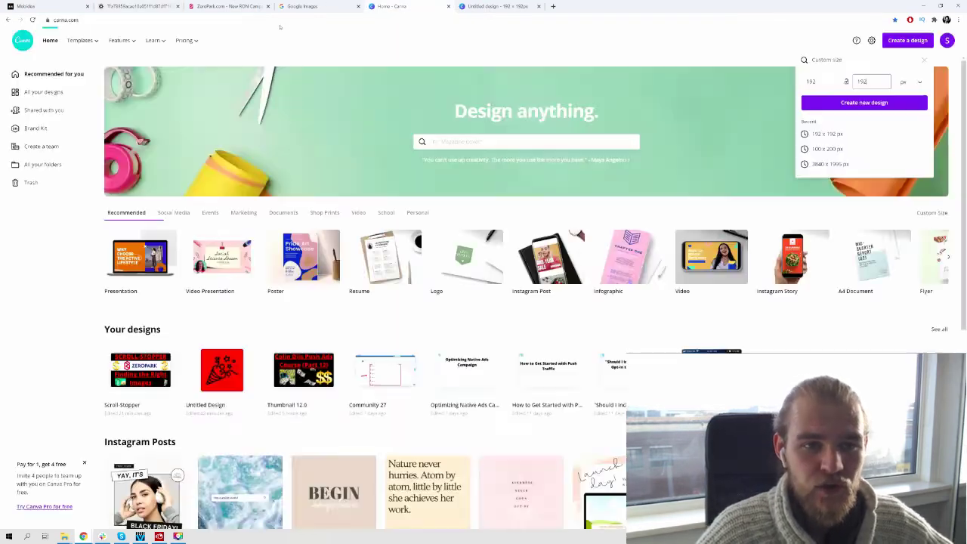
# - Search Google Images for "free shopping" and browse the results for a suitable ad picture
pyautogui.click(344, 6)
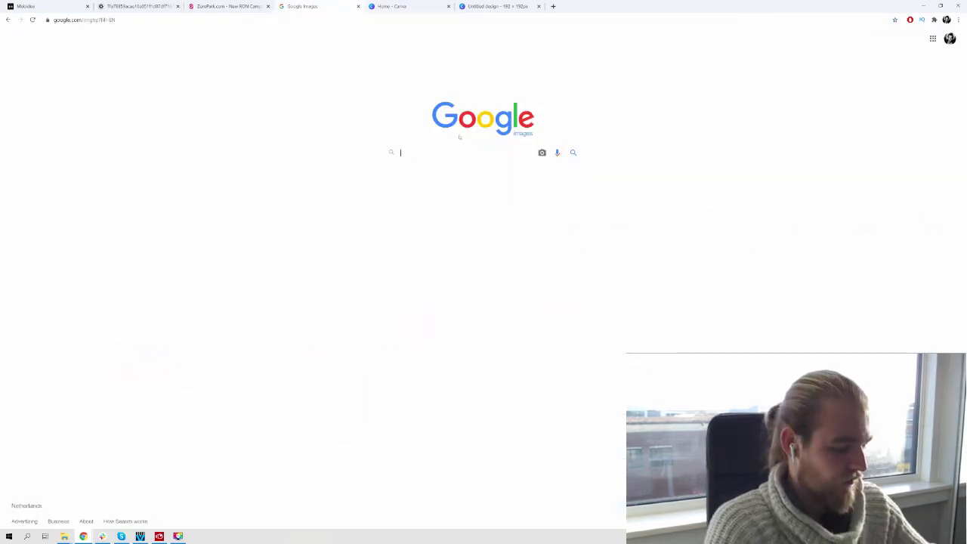
pyautogui.write('free shoppi')
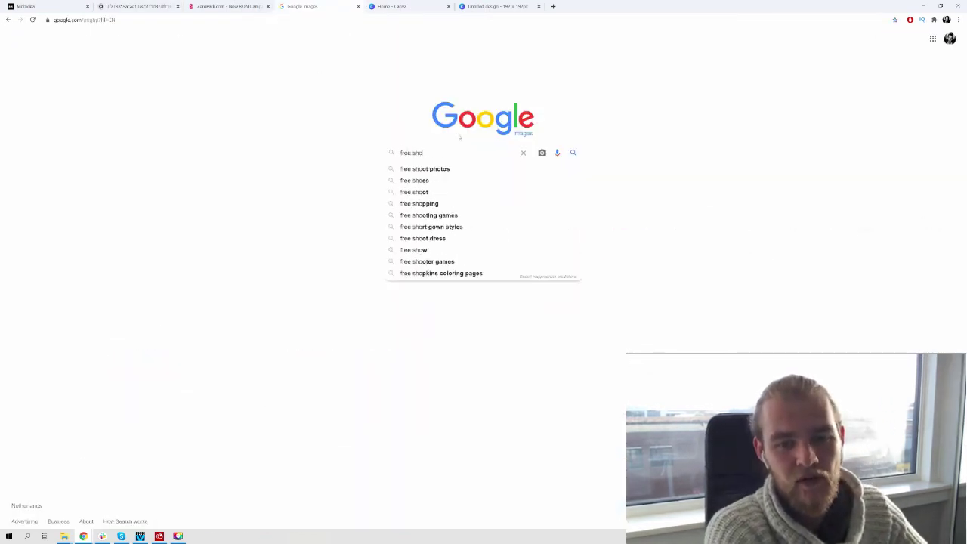
pyautogui.write('nh')
pyautogui.press('Return')
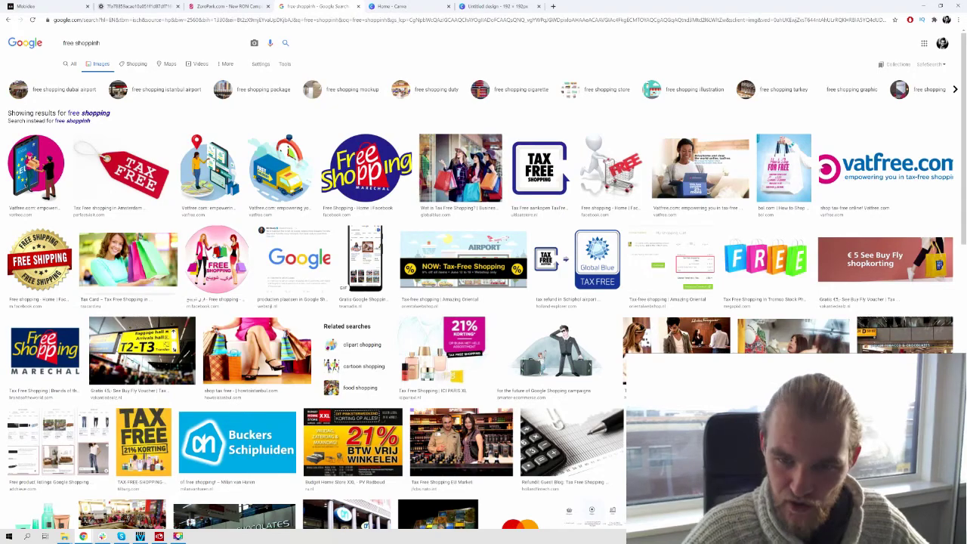
pyautogui.scroll(-5, 267, 260)
pyautogui.scroll(-5, 268, 260)
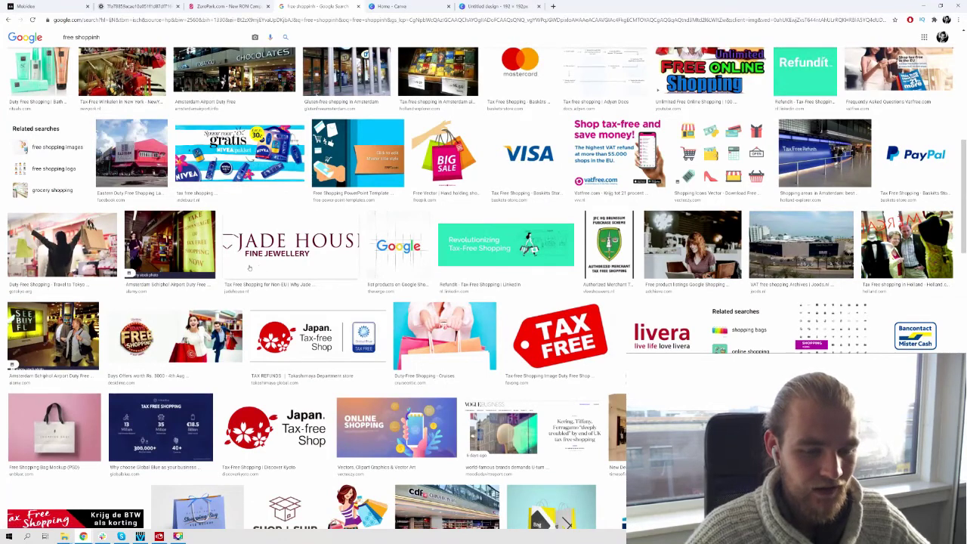
# - Preview the DesiDime free shopping banner with the couple carrying bags, and open its source page in a new tab
pyautogui.click(236, 329)
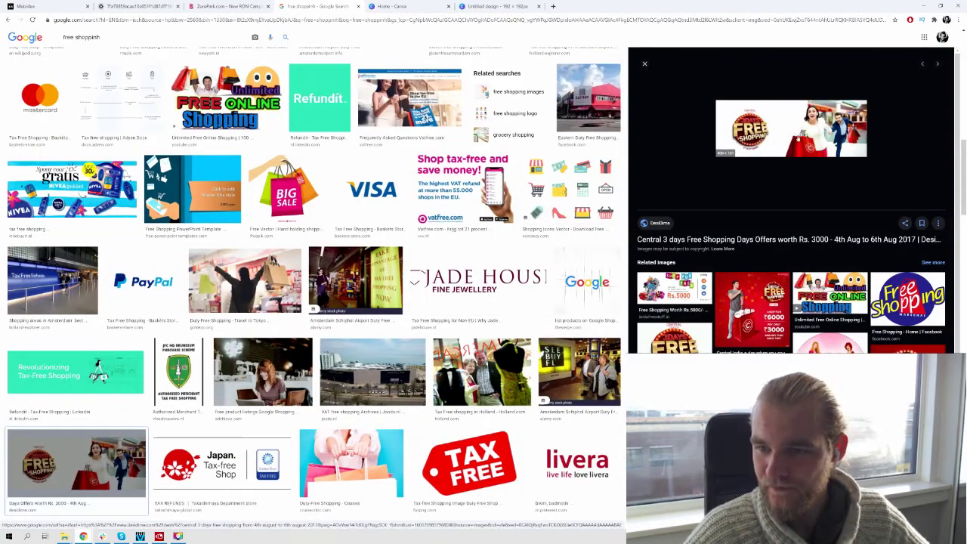
pyautogui.rightClick(803, 116)
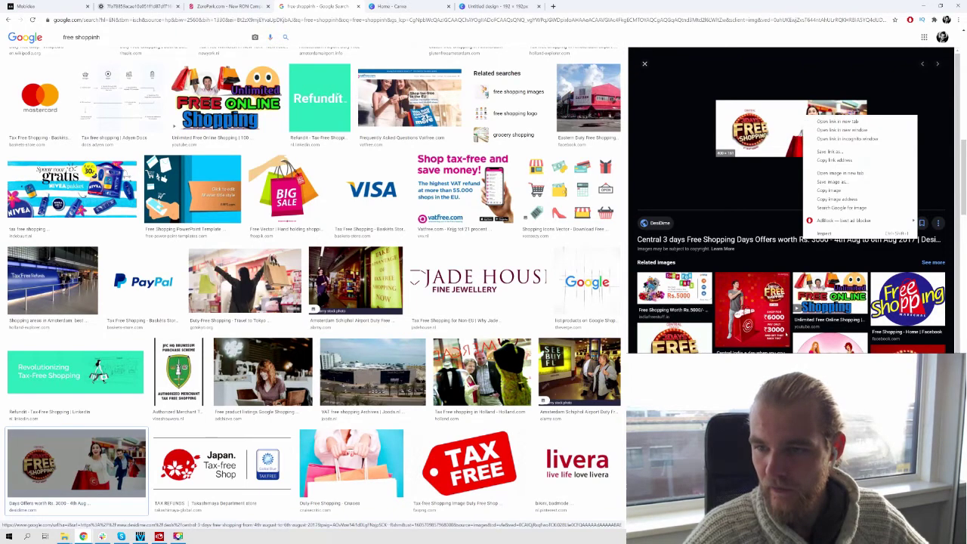
pyautogui.click(837, 121)
pyautogui.click(427, 9)
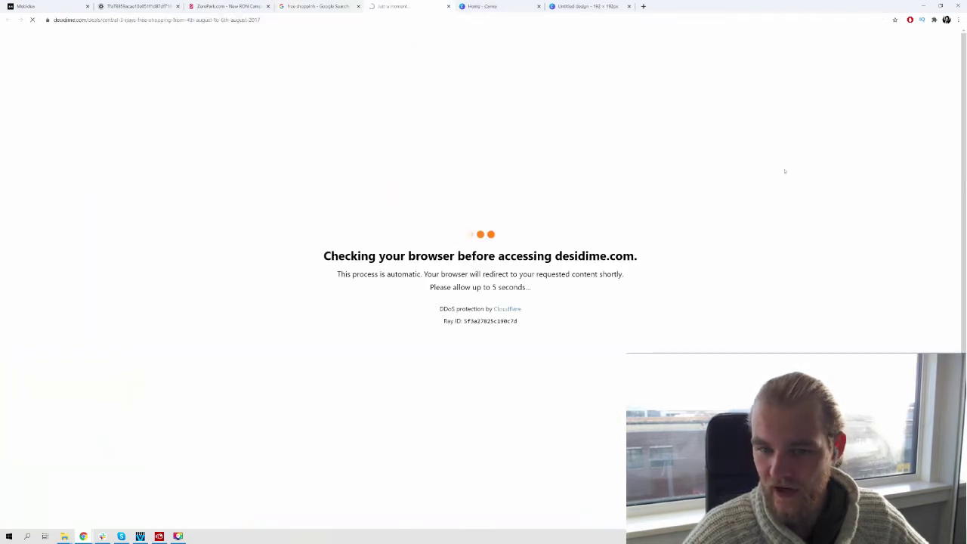
# - Close the DesiDime source page, preview the GO TOKYO duty-free shopping photo, and browse further down the image results
pyautogui.click(448, 6)
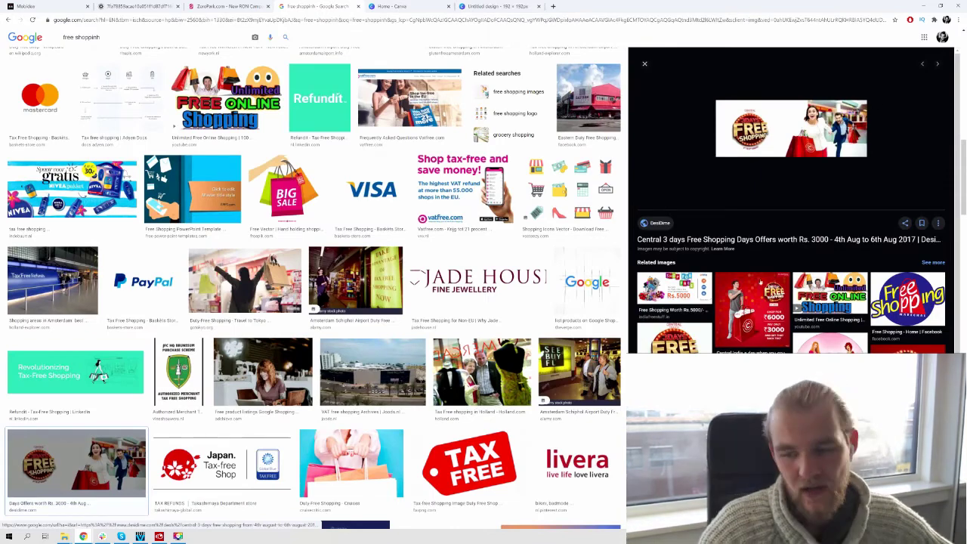
pyautogui.scroll(-3, 293, 221)
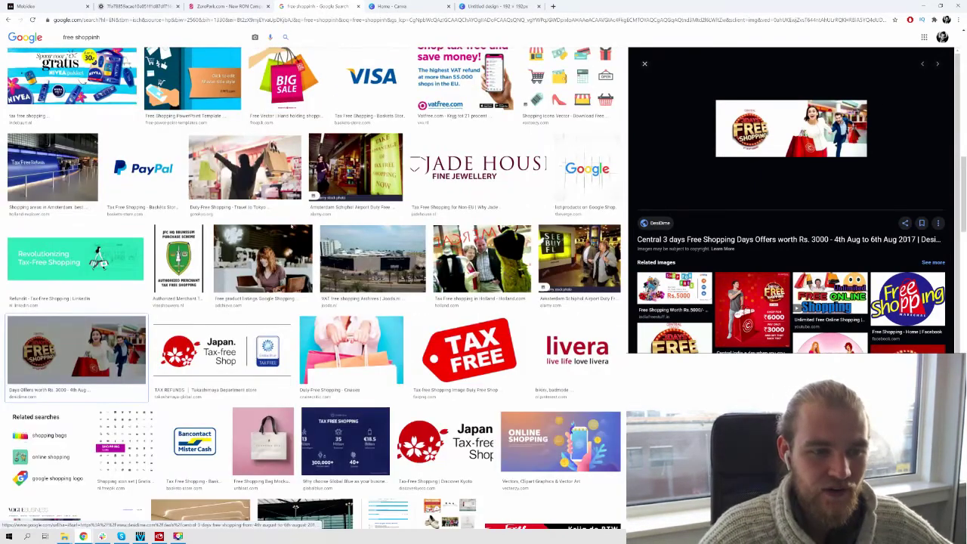
pyautogui.click(249, 170)
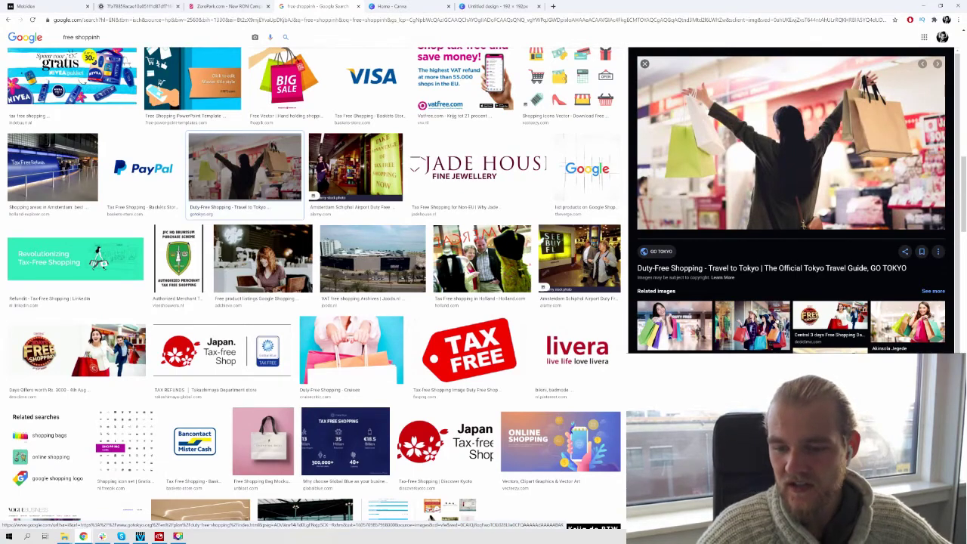
pyautogui.scroll(-5, 314, 287)
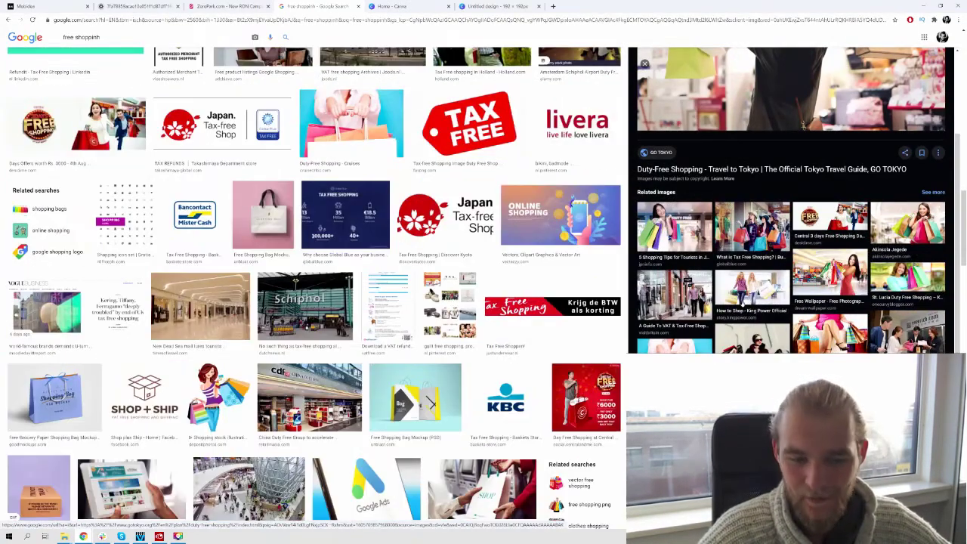
pyautogui.scroll(-3, 314, 287)
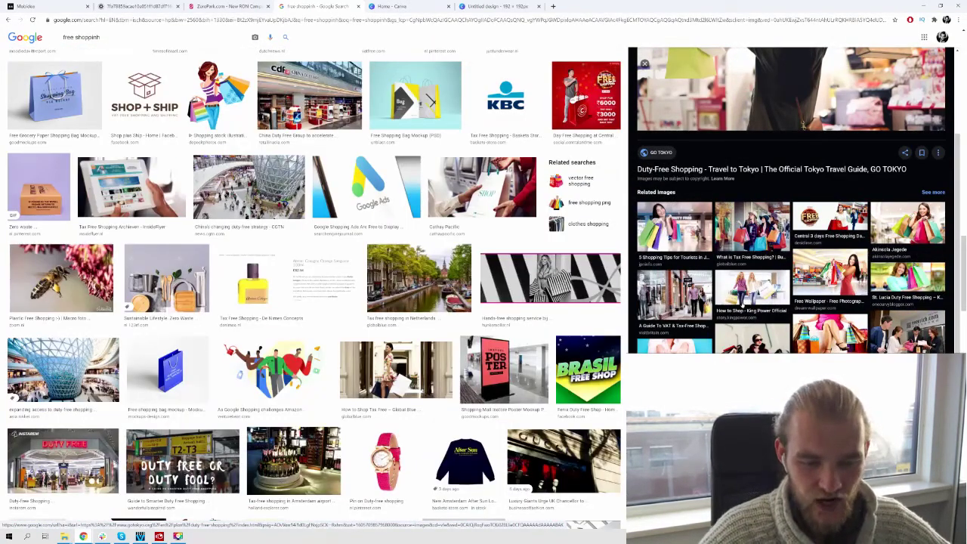
pyautogui.scroll(-6, 315, 287)
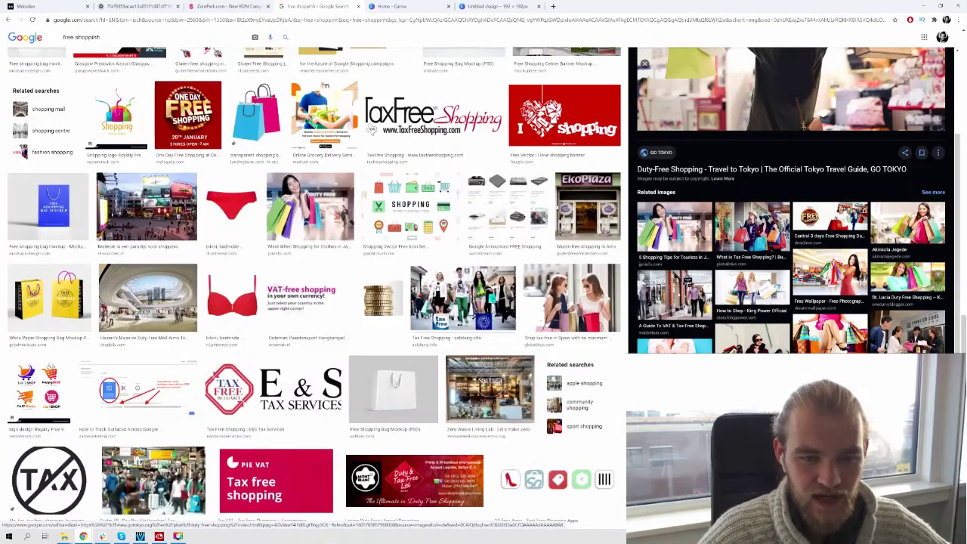
# - Preview the Japan Info photo of the woman holding colourful shopping bags, and continue browsing the image results
pyautogui.click(674, 226)
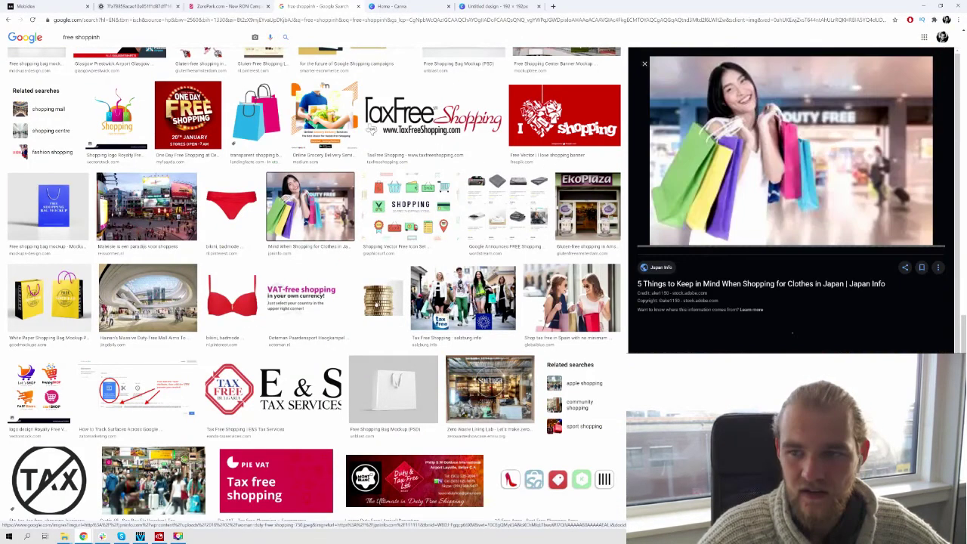
pyautogui.scroll(-1, 738, 154)
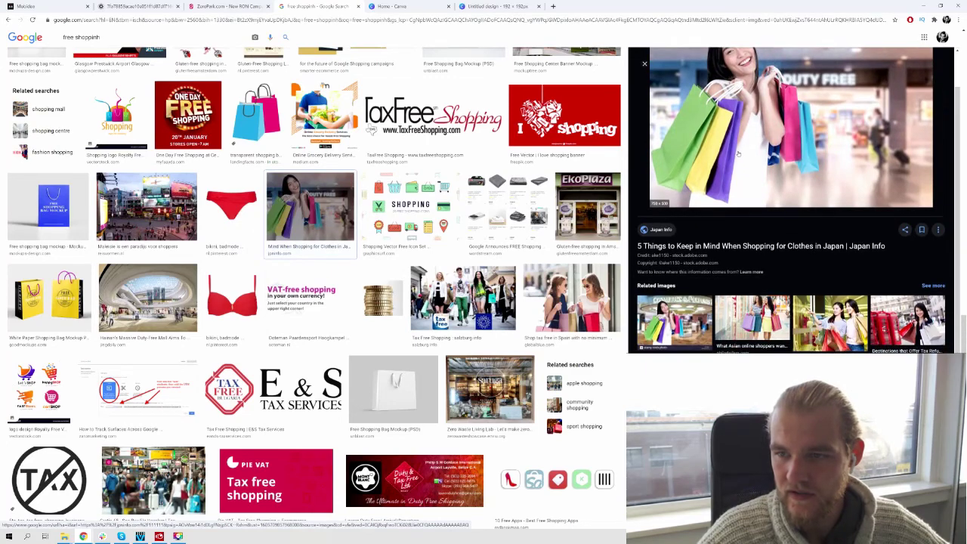
pyautogui.scroll(-2, 443, 118)
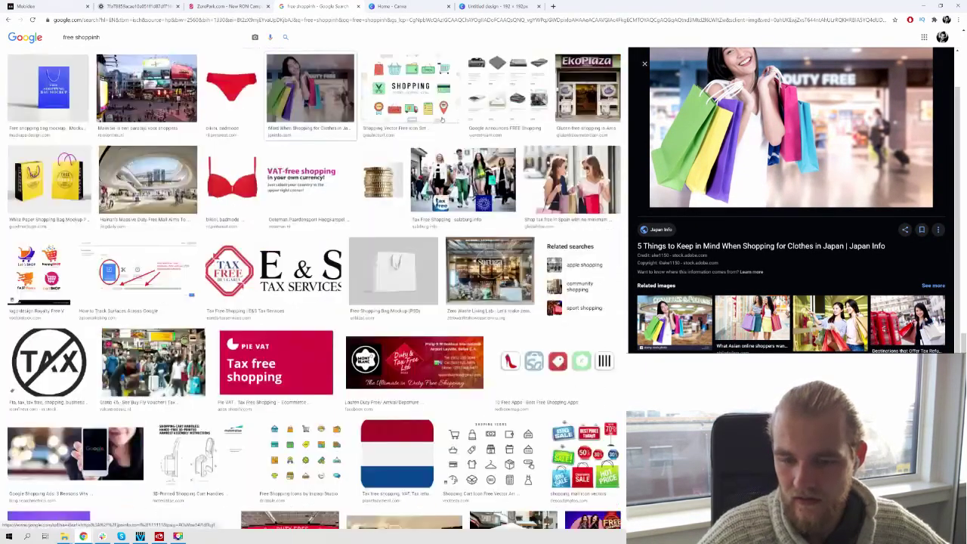
pyautogui.scroll(-6, 432, 119)
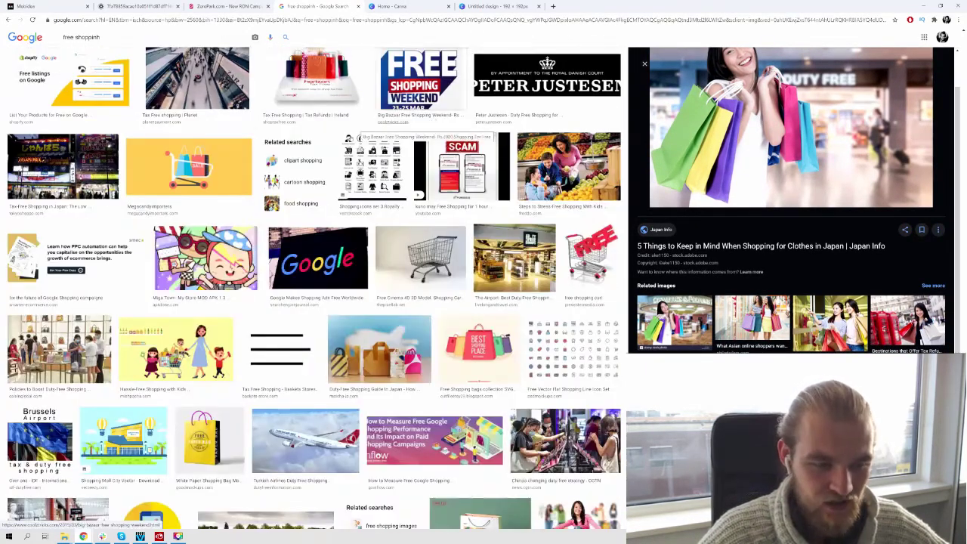
pyautogui.scroll(-3, 340, 133)
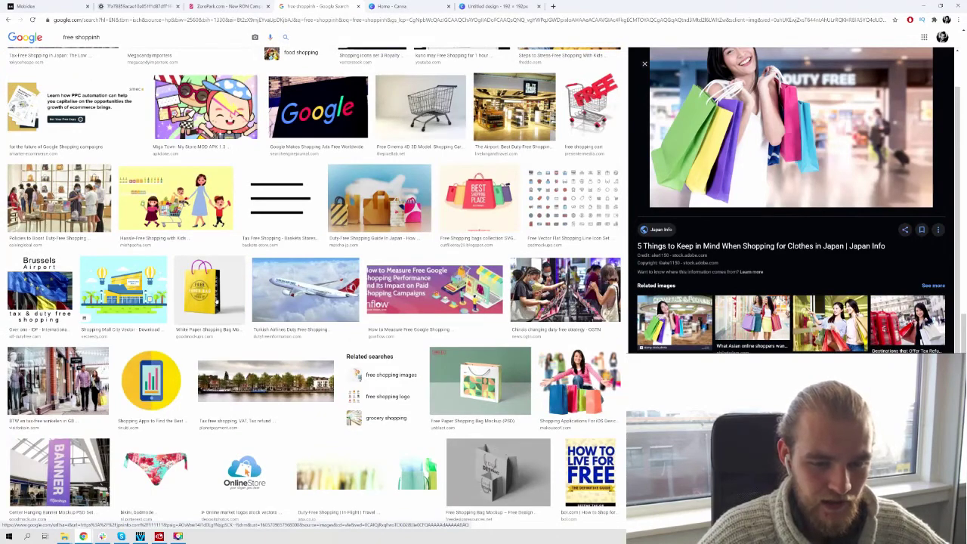
pyautogui.scroll(-2, 215, 298)
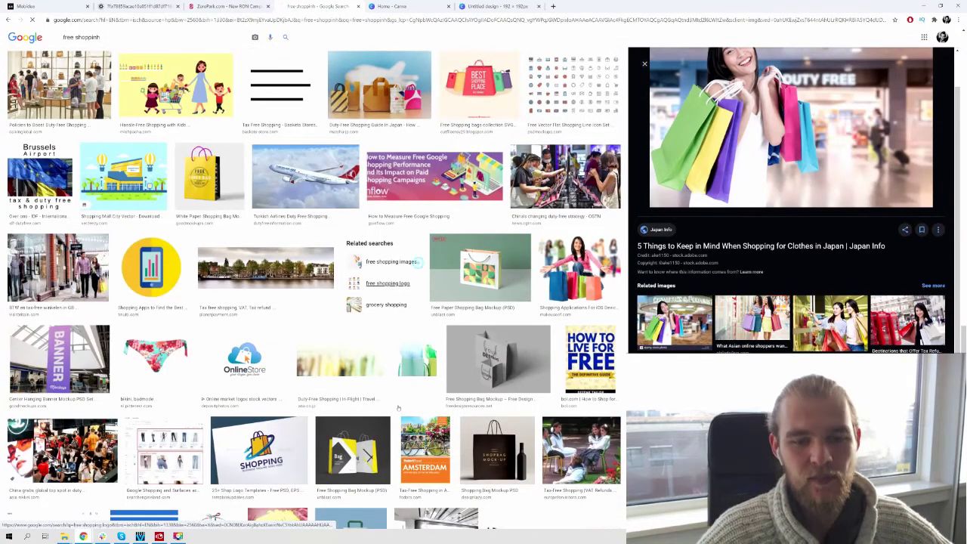
# - Open the related search "free shopping images" and browse its results for a suitable ad picture
pyautogui.click(389, 261)
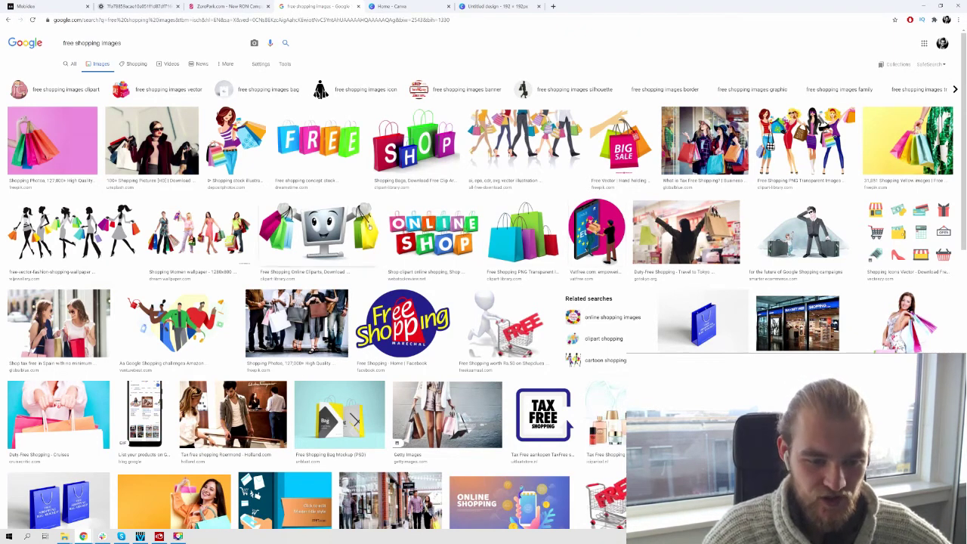
pyautogui.scroll(-3, 368, 226)
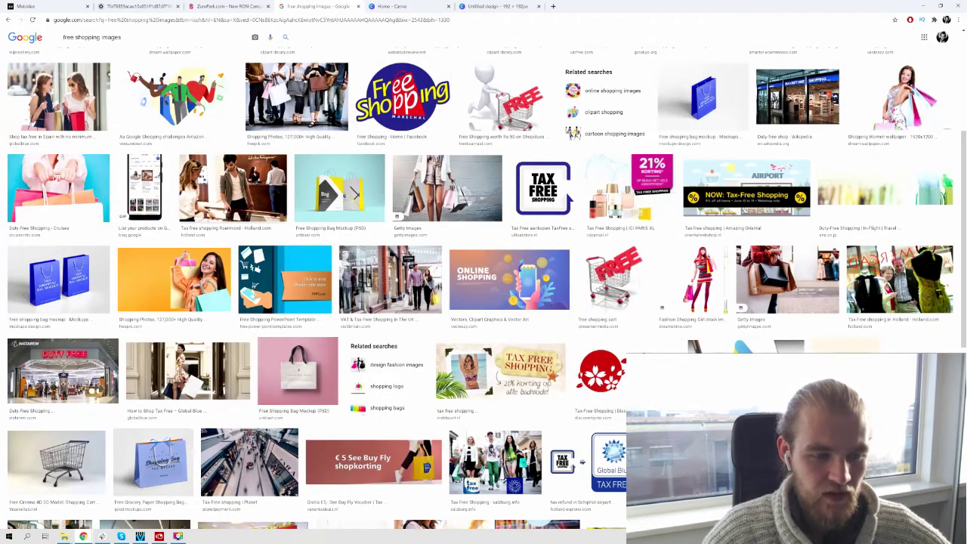
pyautogui.scroll(-1, 181, 204)
pyautogui.rightClick(182, 202)
pyautogui.press('Escape')
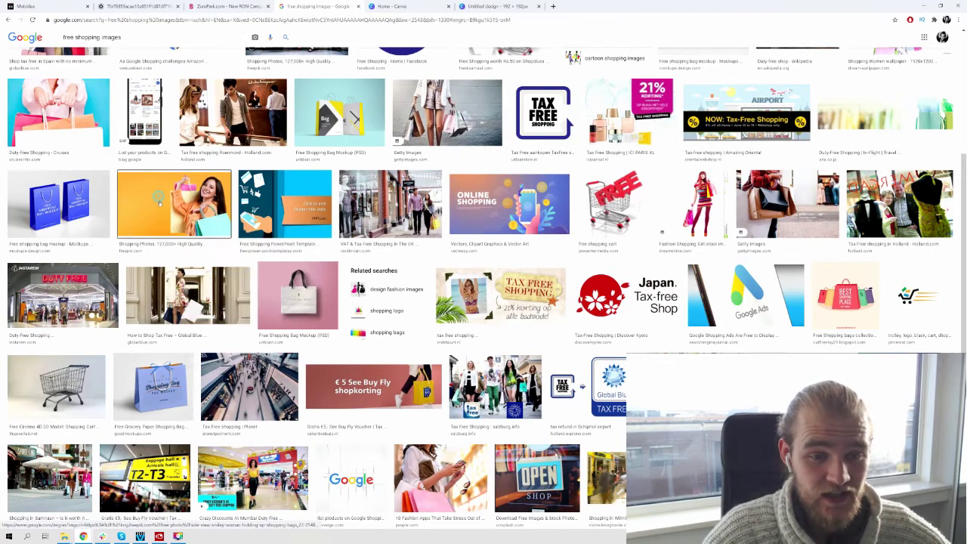
# - Preview the Freepik photo of the woman with shopping bags on an orange background and save it to the Downloads folder
pyautogui.click(160, 202)
pyautogui.rightClick(911, 121)
pyautogui.rightClick(780, 111)
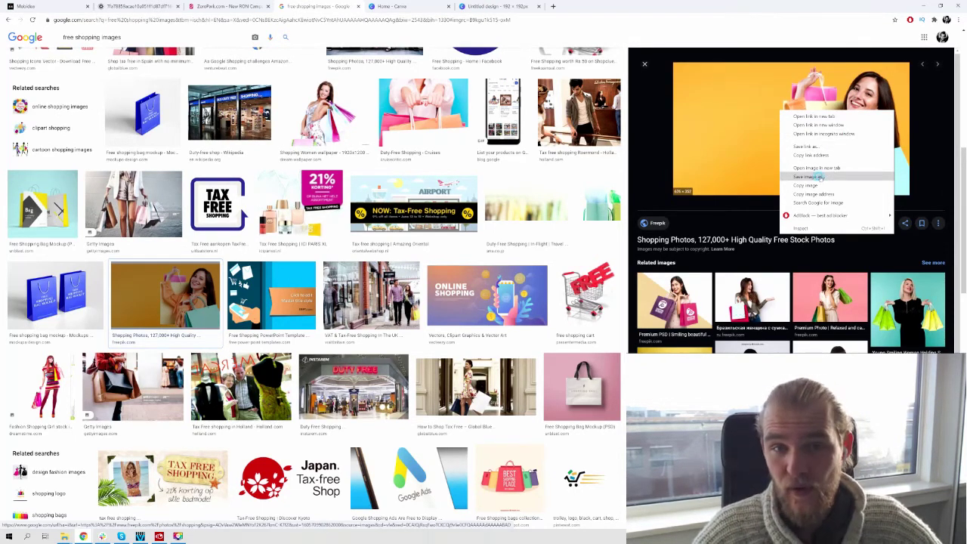
pyautogui.click(774, 155)
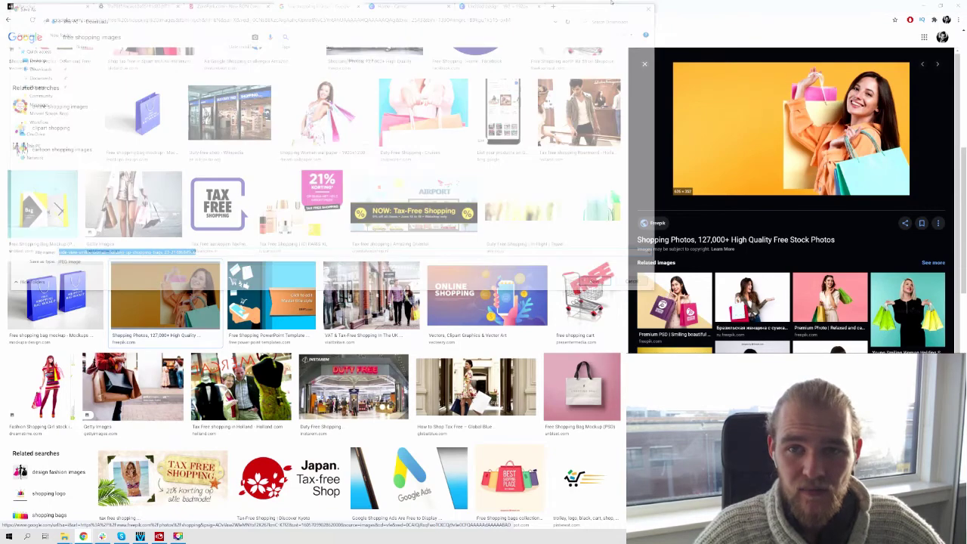
pyautogui.click(609, 284)
# - Switch to the 192 x 192 px Canva design and add the saved Freepik shopping photo from the uploads to the canvas
pyautogui.hotkey('ctrl', '6')
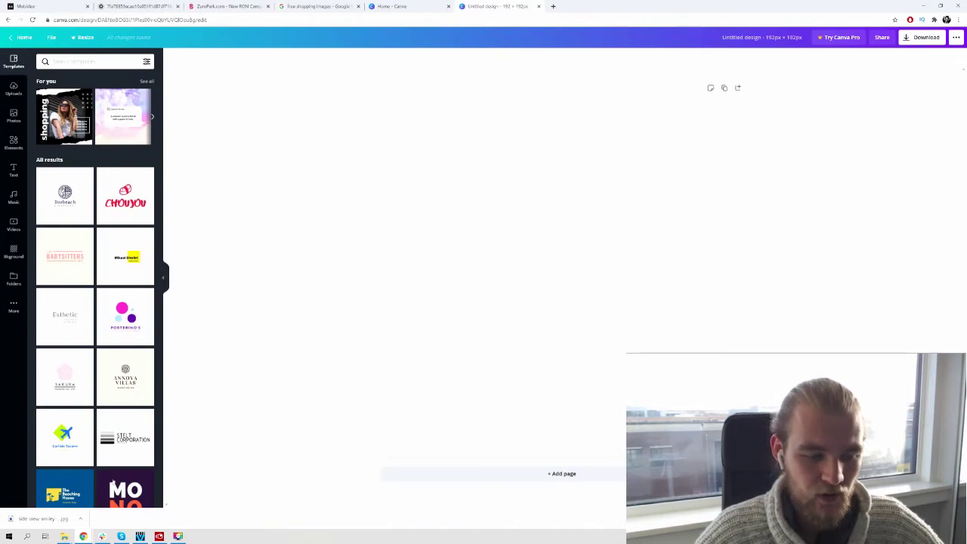
pyautogui.click(14, 88)
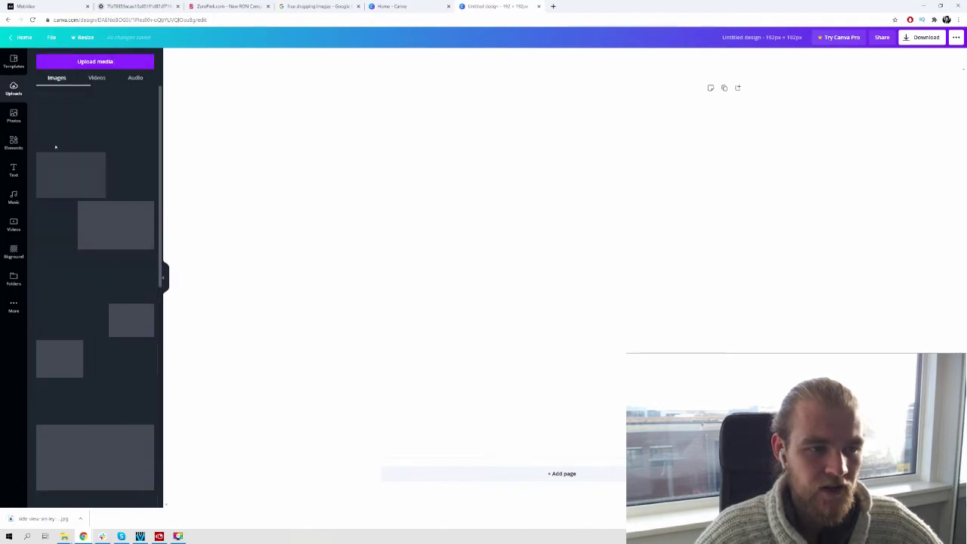
pyautogui.moveTo(58, 119); pyautogui.dragTo(393, 162)
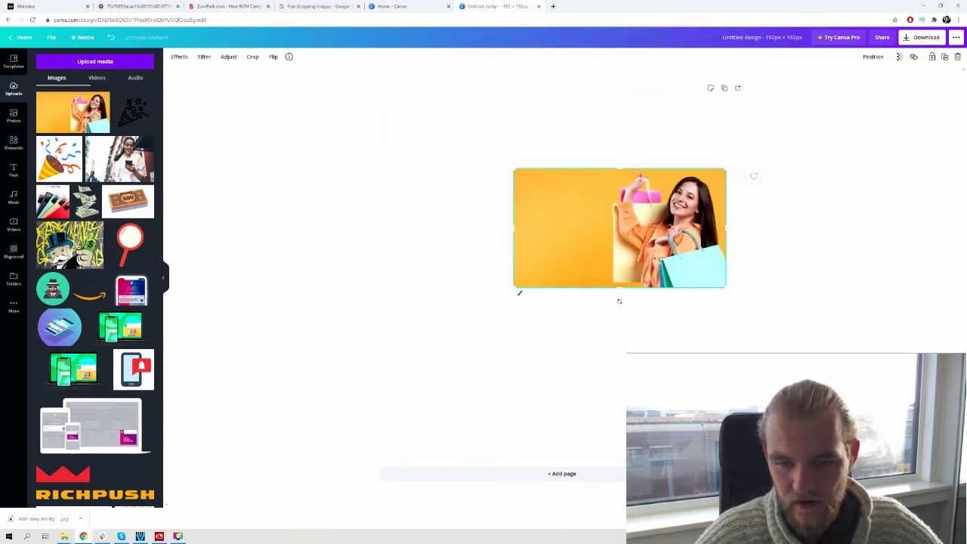
# - Enlarge and reposition the photo so it fills the whole canvas with the woman and her shopping bags in frame
pyautogui.moveTo(519, 292); pyautogui.dragTo(272, 491)
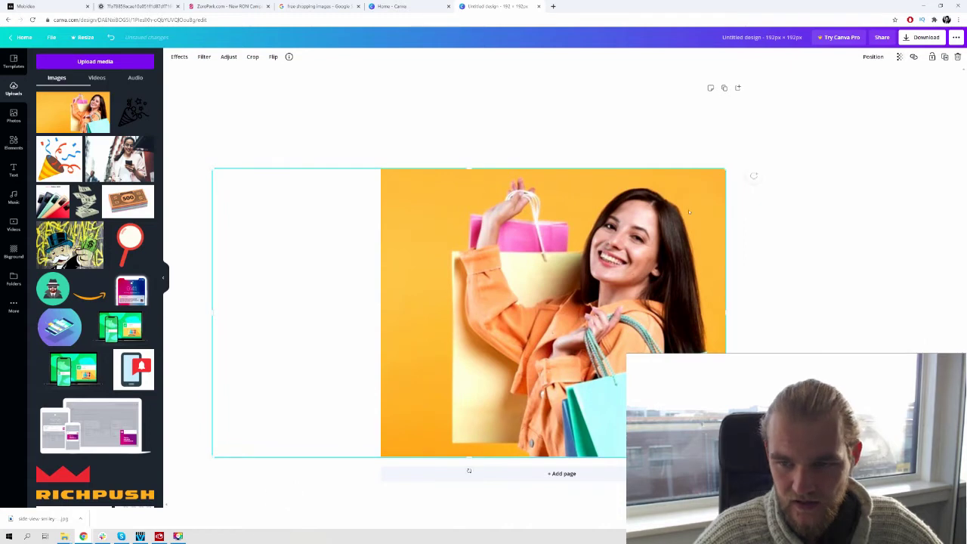
pyautogui.moveTo(733, 163); pyautogui.dragTo(854, 80)
pyautogui.moveTo(642, 208); pyautogui.dragTo(535, 209)
pyautogui.click(815, 167)
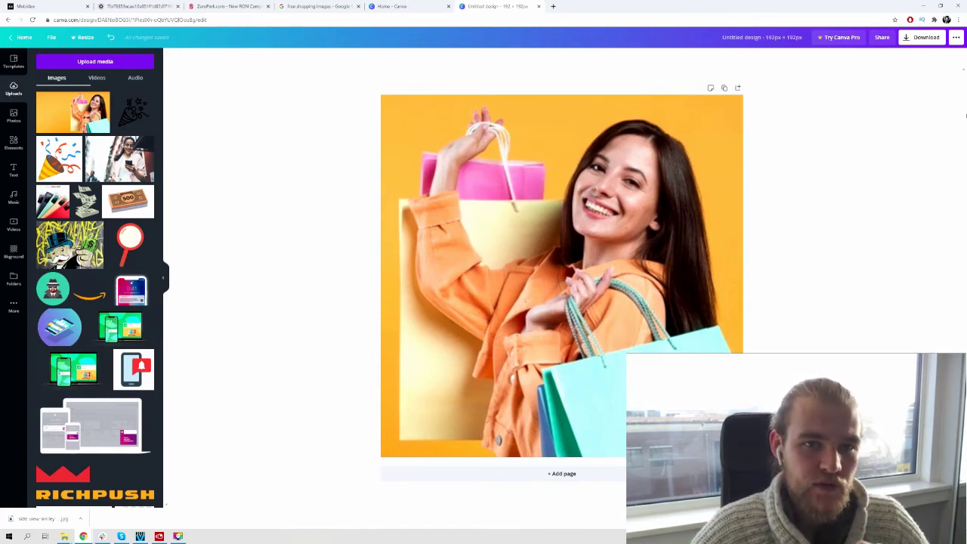
# - Review the Mobidea offer page for the $1,000 Amazon offer, including its screenshots and the rules on prohibited words
pyautogui.click(23, 6)
pyautogui.click(126, 230)
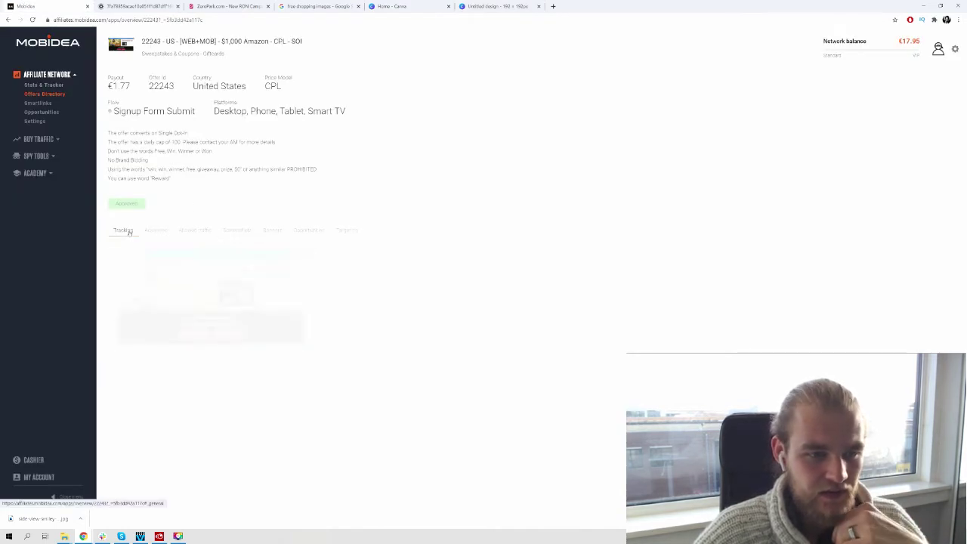
pyautogui.click(156, 230)
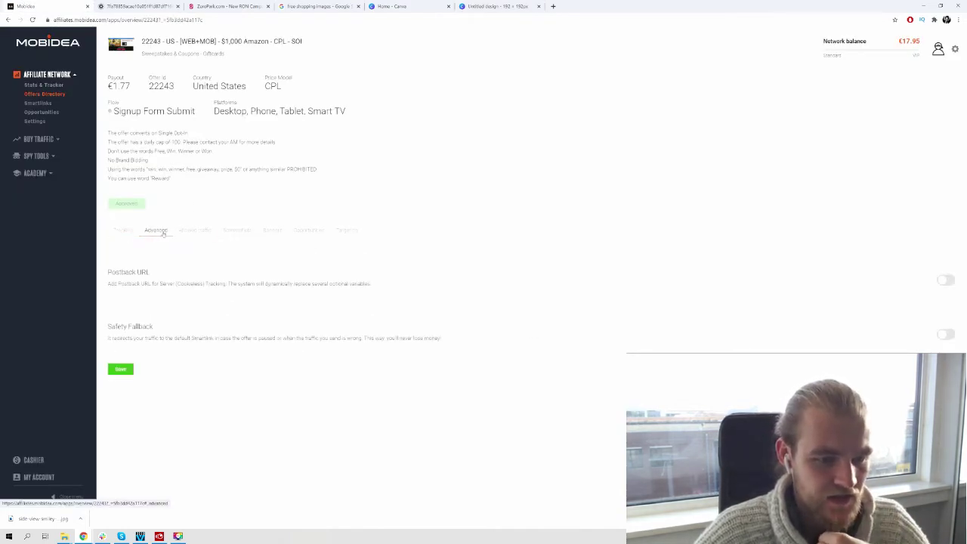
pyautogui.click(194, 230)
pyautogui.click(236, 230)
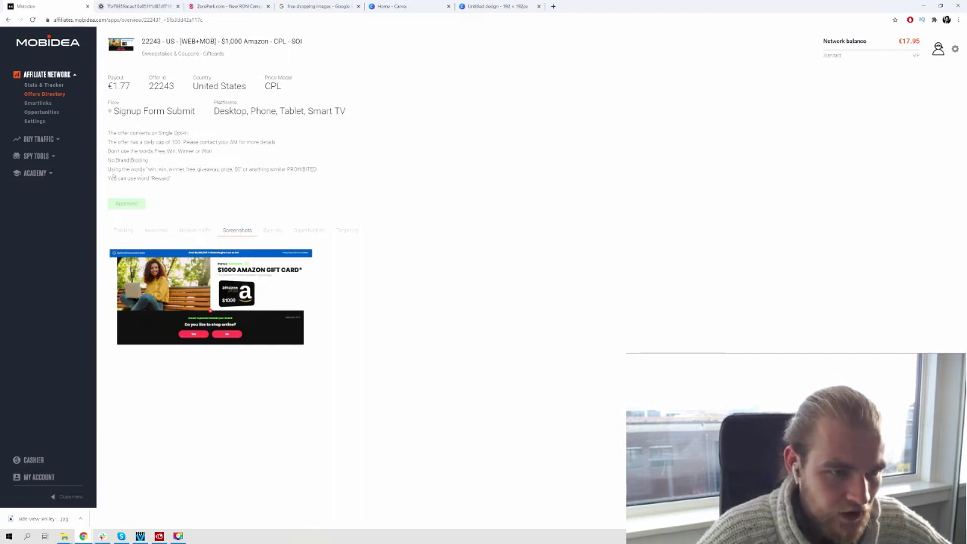
pyautogui.moveTo(109, 170); pyautogui.dragTo(215, 170)
pyautogui.click(260, 191)
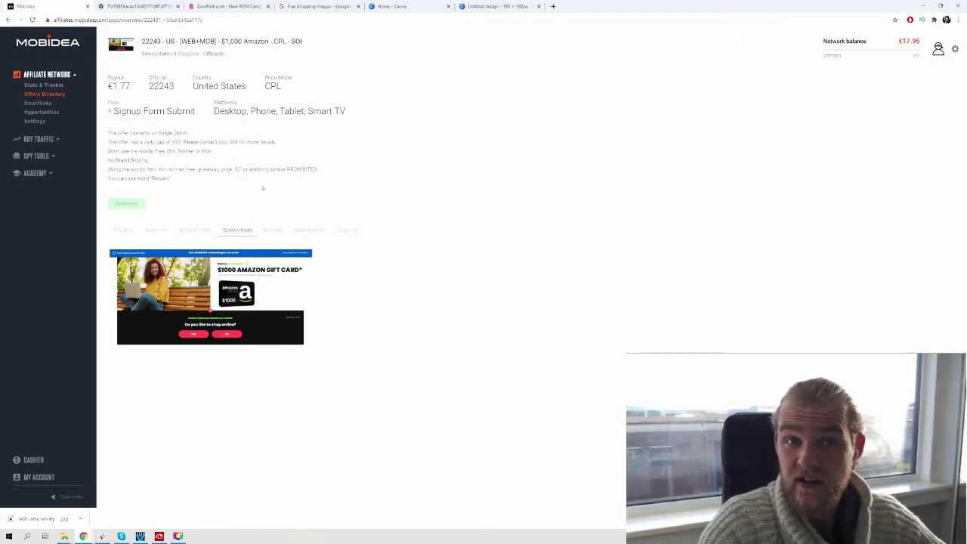
# - Return to the "free shopping images" results and browse them for another ad picture
pyautogui.click(310, 3)
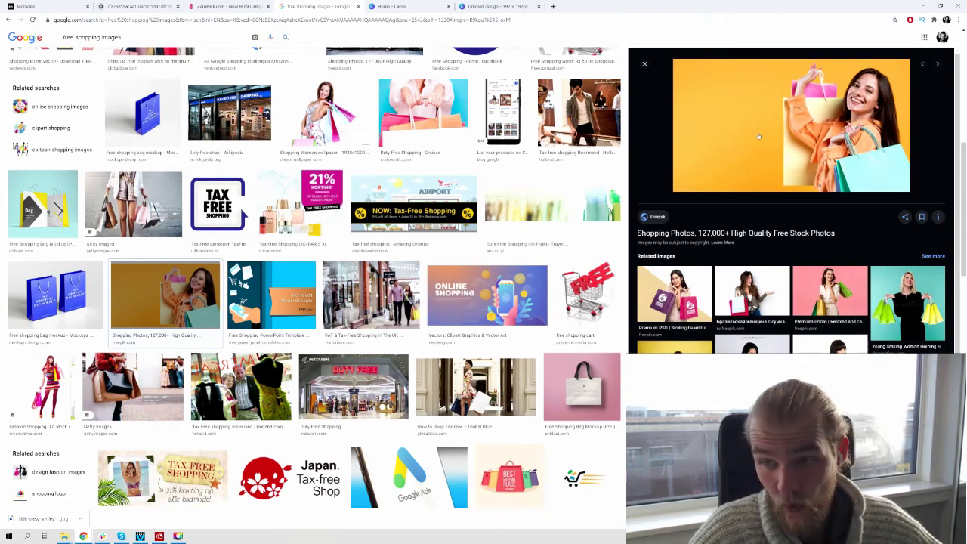
pyautogui.scroll(-5, 261, 129)
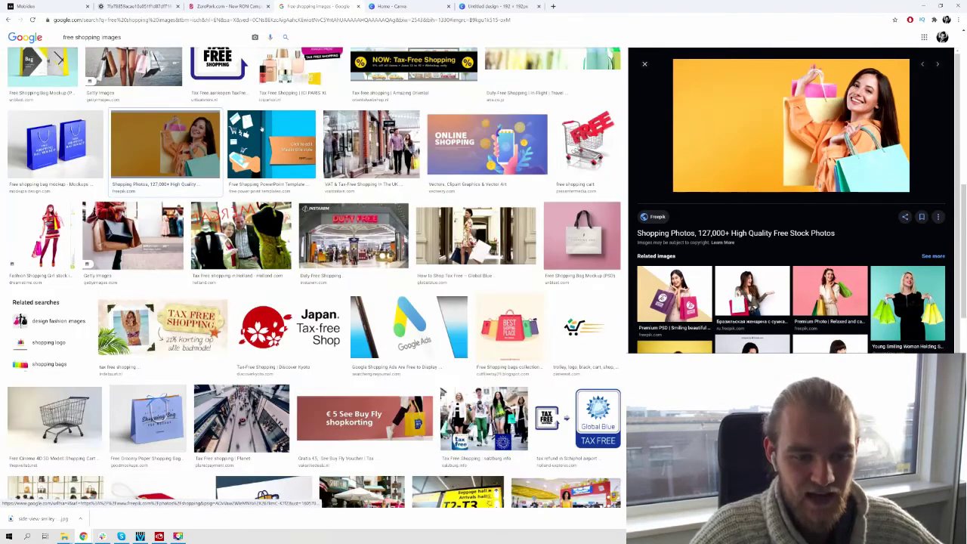
pyautogui.scroll(3, 261, 121)
pyautogui.scroll(5, 246, 114)
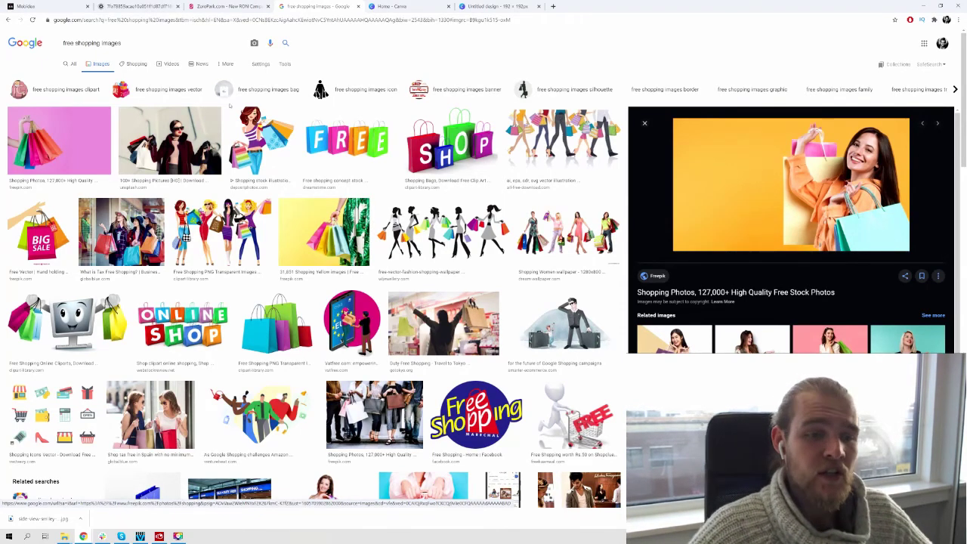
pyautogui.scroll(-3, 222, 105)
pyautogui.scroll(4, 223, 105)
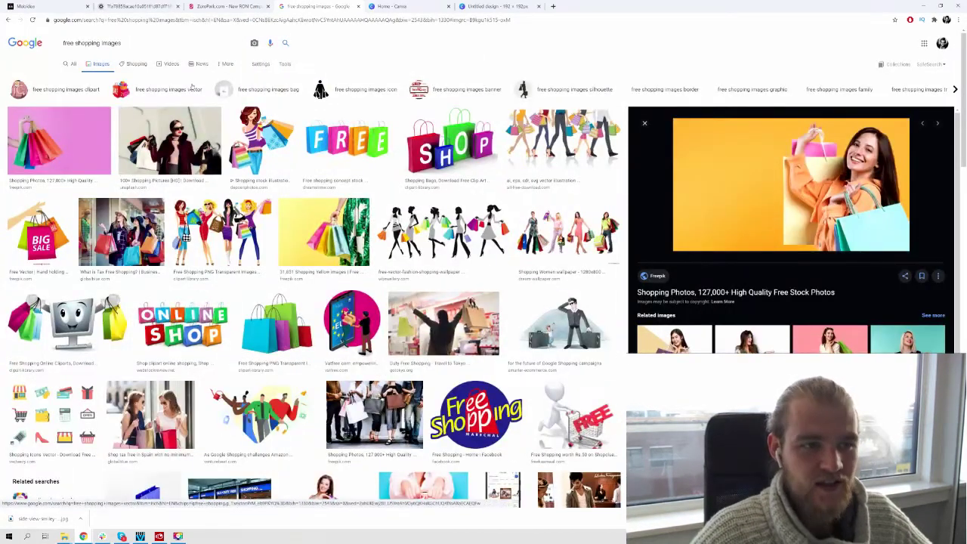
# - Clear the image search query and review the Mobidea offer's landing page screenshot with the $1000 Amazon gift card
pyautogui.tripleClick(176, 44)
pyautogui.press('BackSpace')
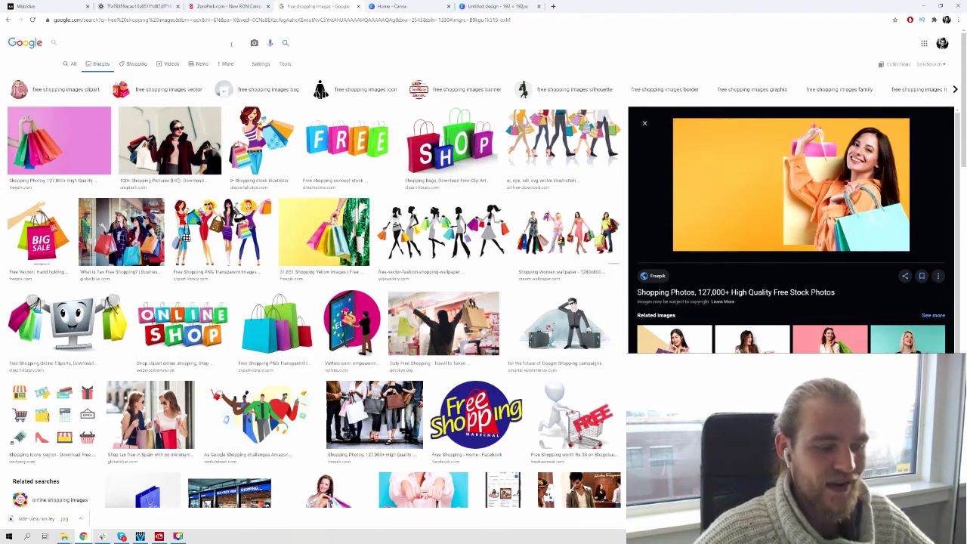
pyautogui.click(30, 6)
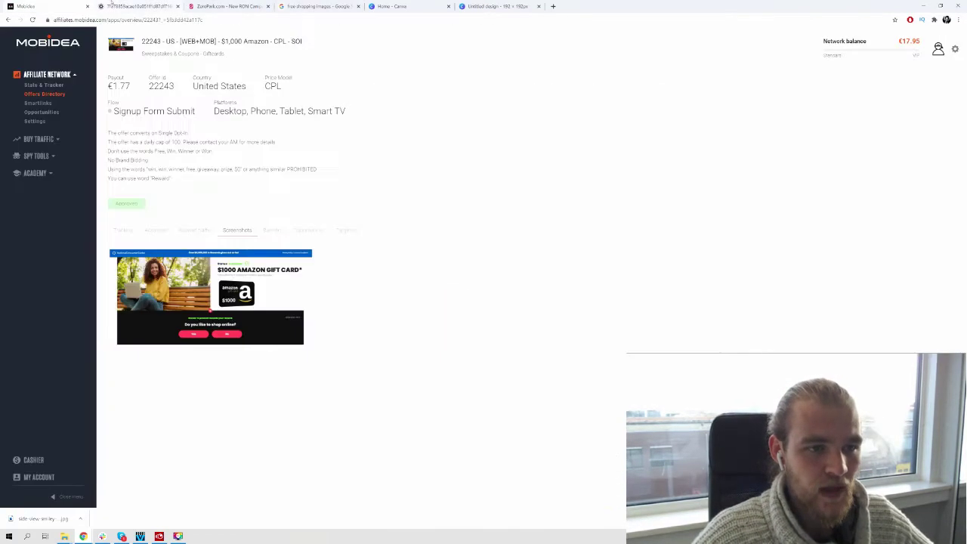
pyautogui.click(197, 298)
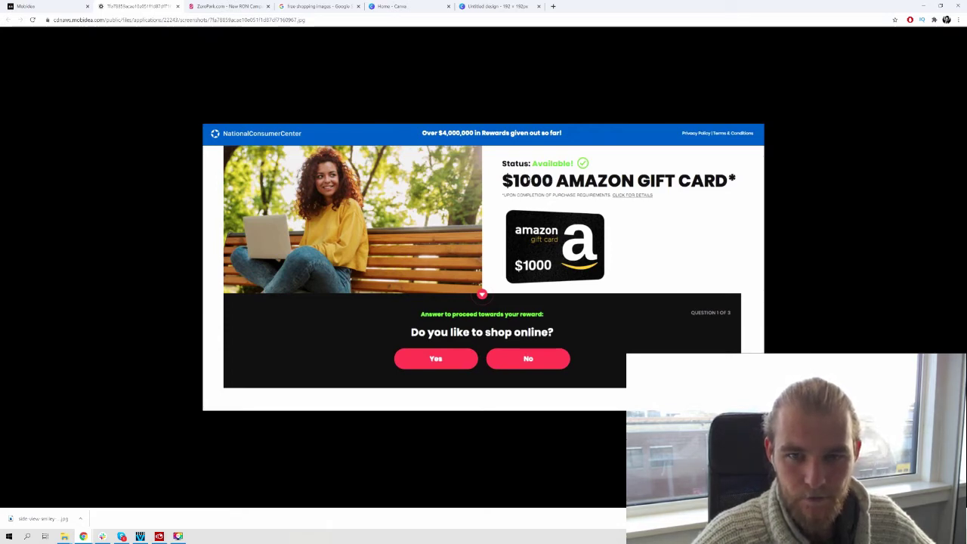
pyautogui.click(495, 6)
pyautogui.click(318, 6)
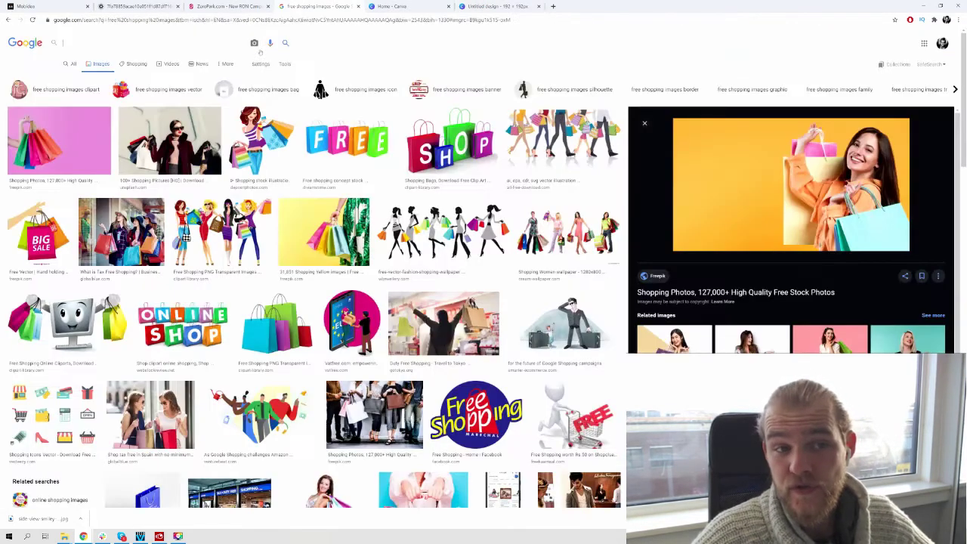
# - Search Google Images for "amazon giftcard" and refine the query to "amazon giftcard 1000"
pyautogui.write('amazon ')
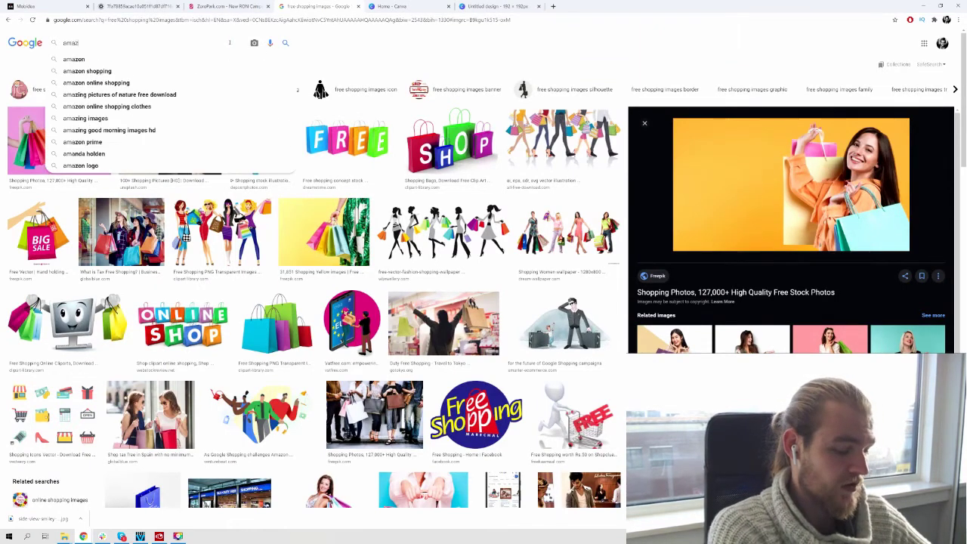
pyautogui.write('giftcad')
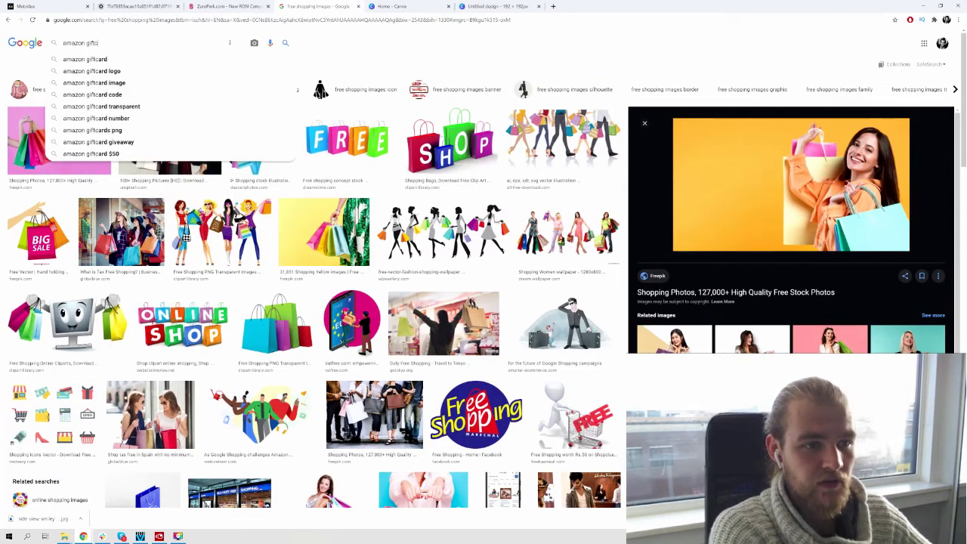
pyautogui.write('rd')
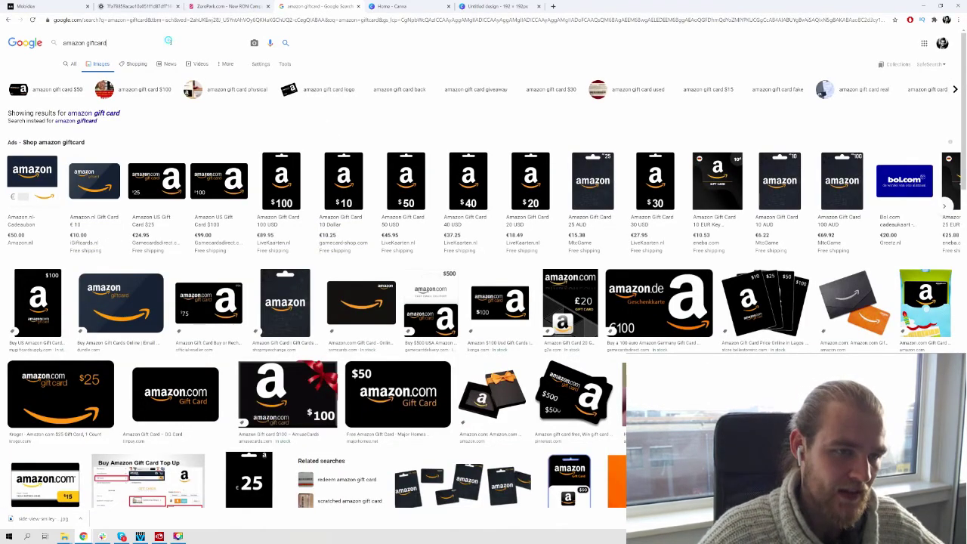
pyautogui.click(169, 41)
pyautogui.write('100')
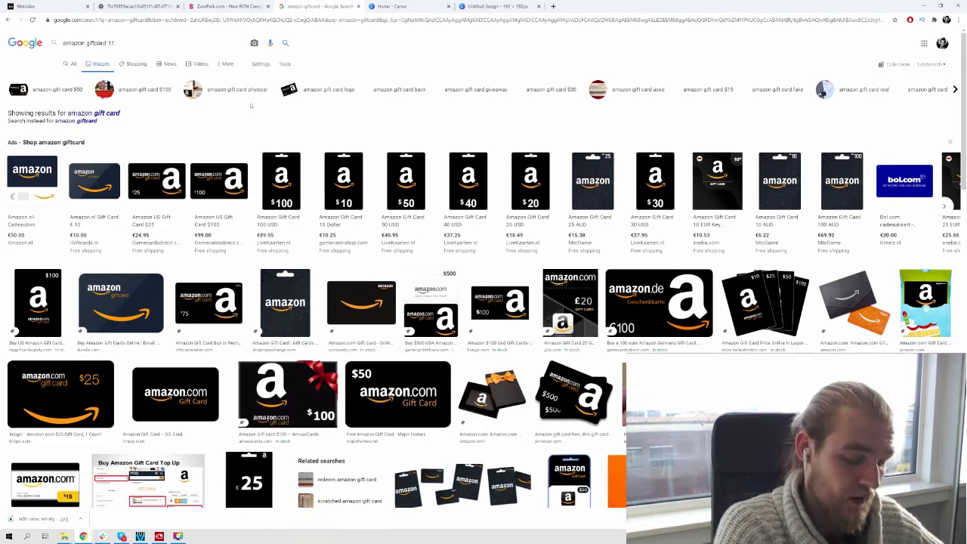
pyautogui.write('0')
pyautogui.press('Return')
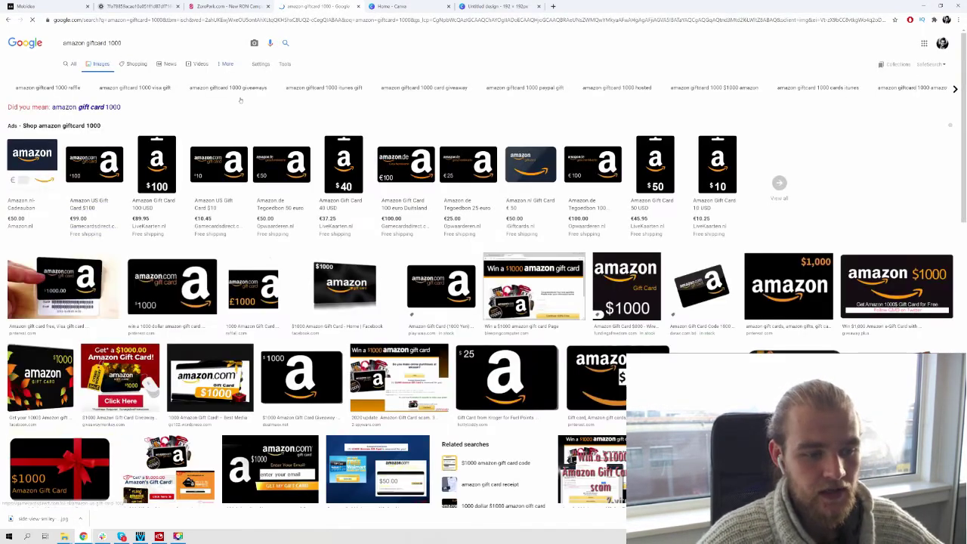
# - Browse the gift card results and preview the black $1000 Amazon gift card picture from Pinterest
pyautogui.scroll(-1, 237, 184)
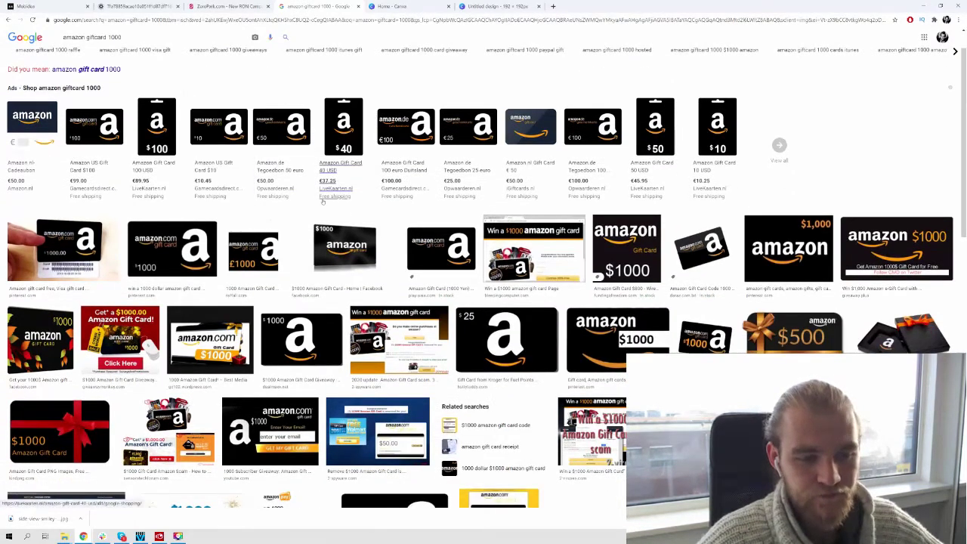
pyautogui.scroll(-2, 171, 250)
pyautogui.click(169, 87)
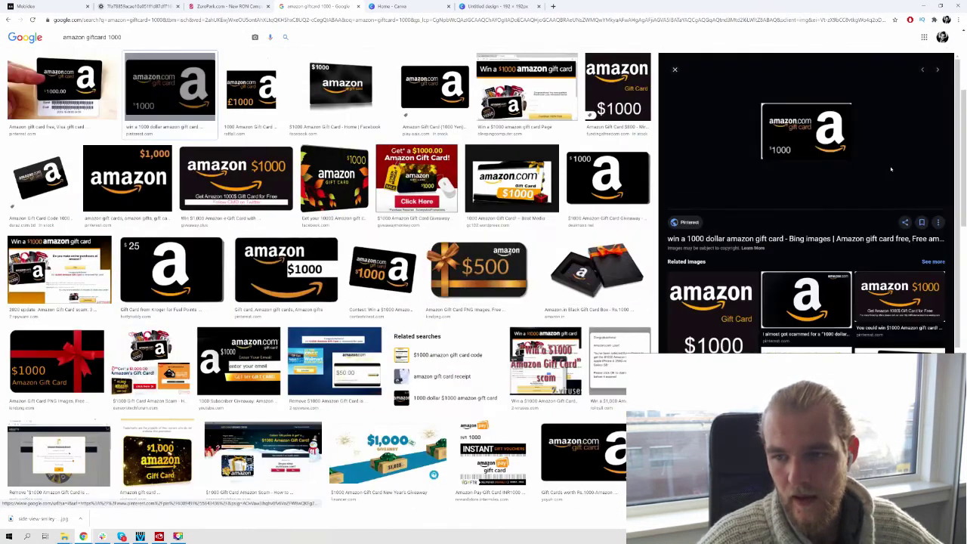
pyautogui.scroll(3, 178, 106)
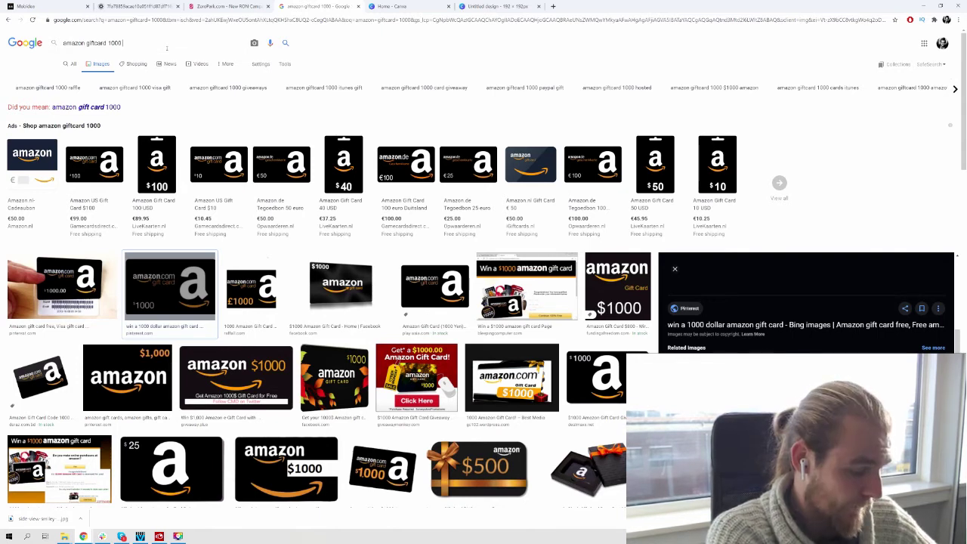
# - Search Google Images for "winner with amazon card" and preview the "Win a $1000 Amazon Gift Card!" picture
pyautogui.hotkey('ctrl', 'a')
pyautogui.press('BackSpace')
pyautogui.write('winner with')
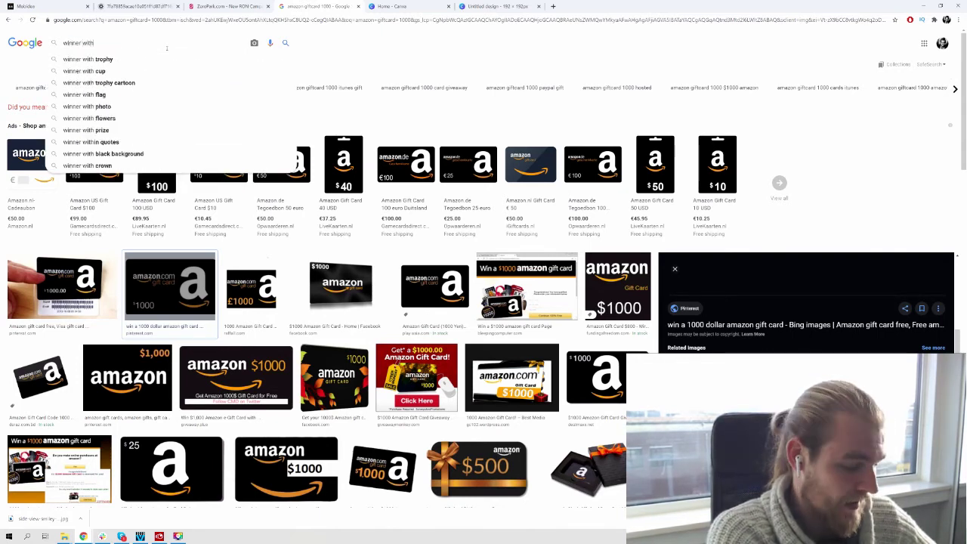
pyautogui.write(' amazon card')
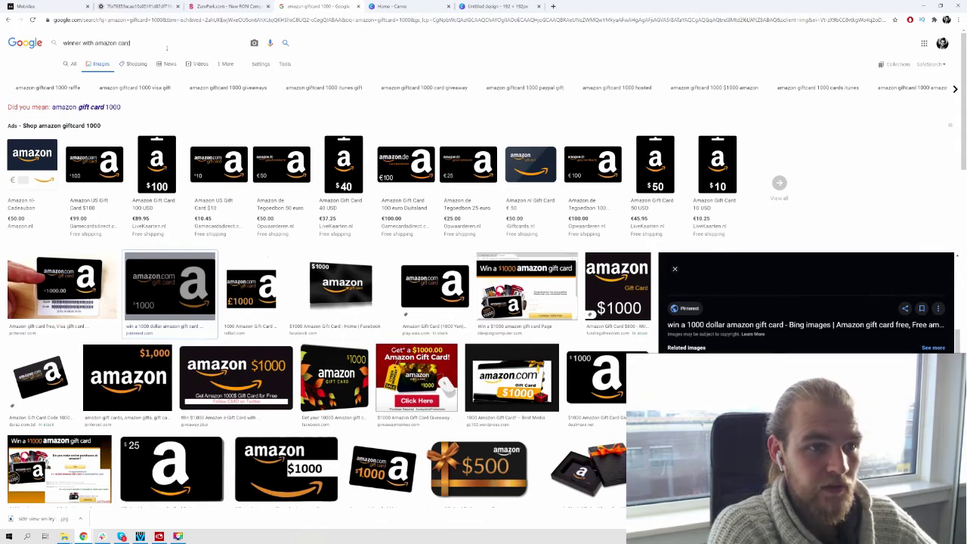
pyautogui.press('Return')
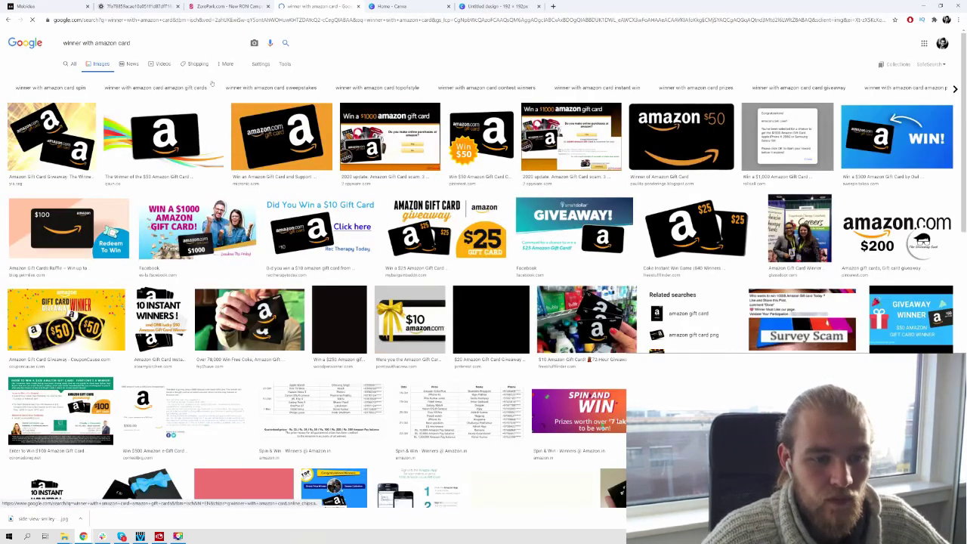
pyautogui.click(257, 227)
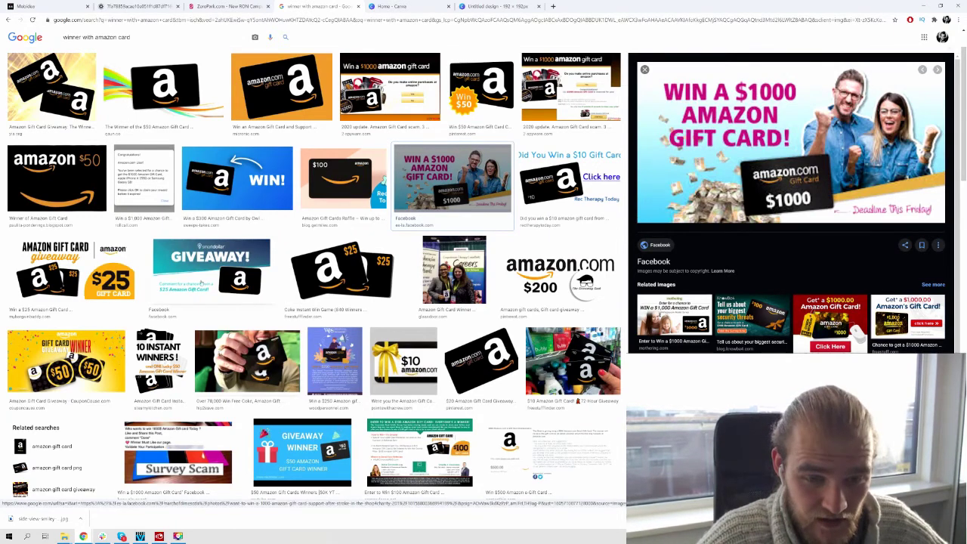
# - Open the Hip2Save close-up of a hand holding black Amazon gift cards and save the image to the computer
pyautogui.scroll(-2, 366, 286)
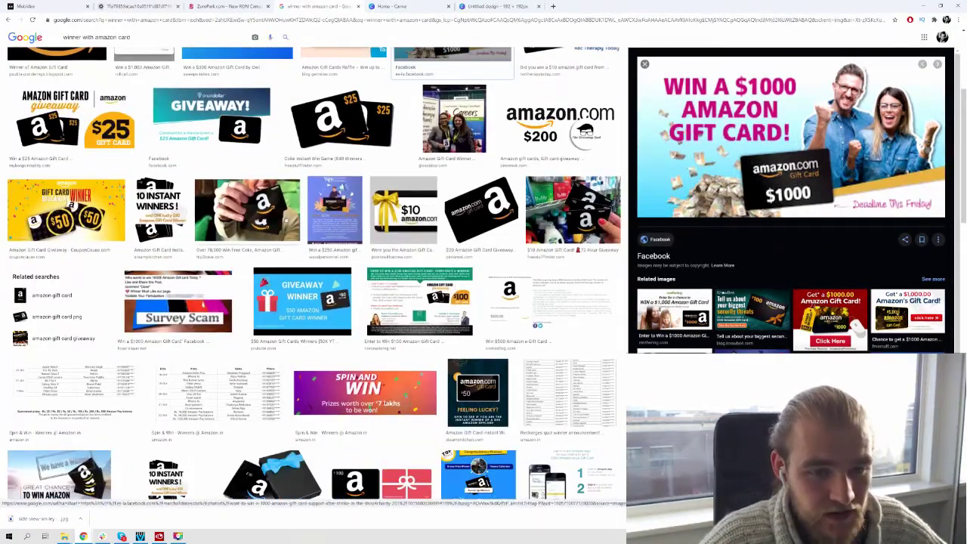
pyautogui.click(286, 219)
pyautogui.rightClick(738, 126)
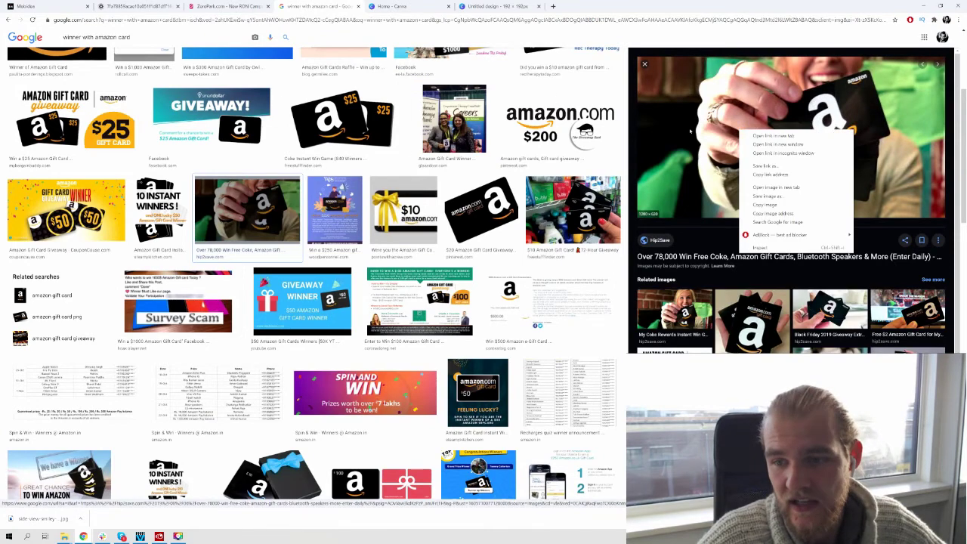
pyautogui.click(790, 196)
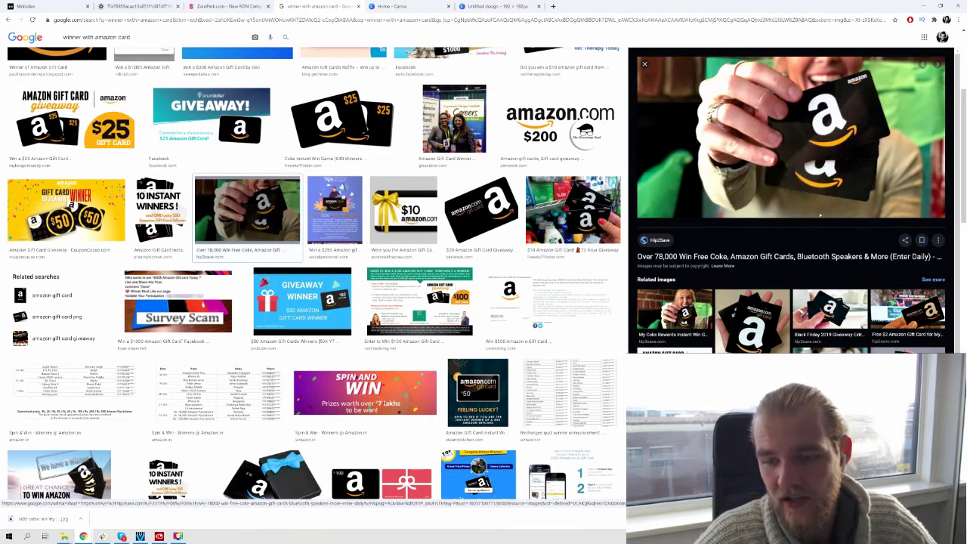
pyautogui.press('Return')
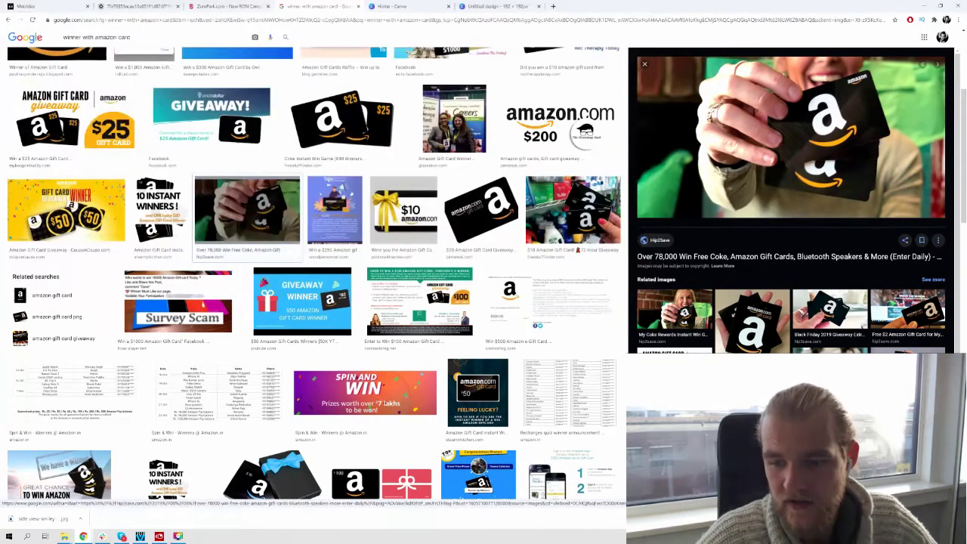
# - Save the related Hip2Save photo of the smiling blonde woman holding Amazon cards, and close the extra source page
pyautogui.click(675, 317)
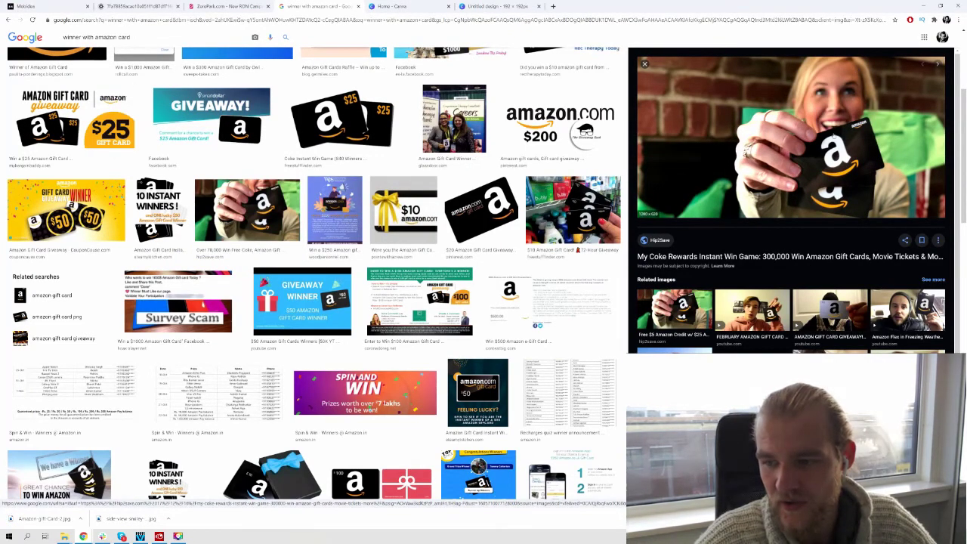
pyautogui.rightClick(830, 104)
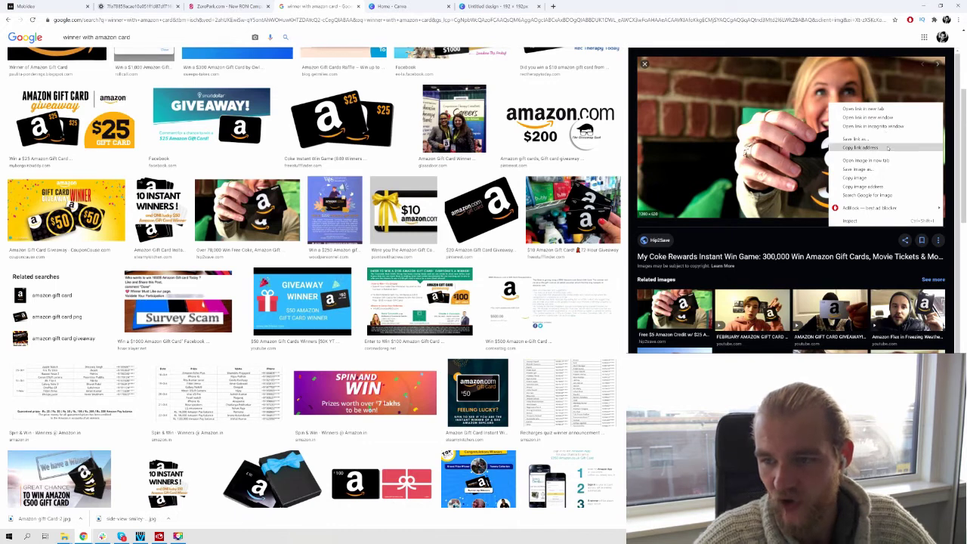
pyautogui.click(886, 169)
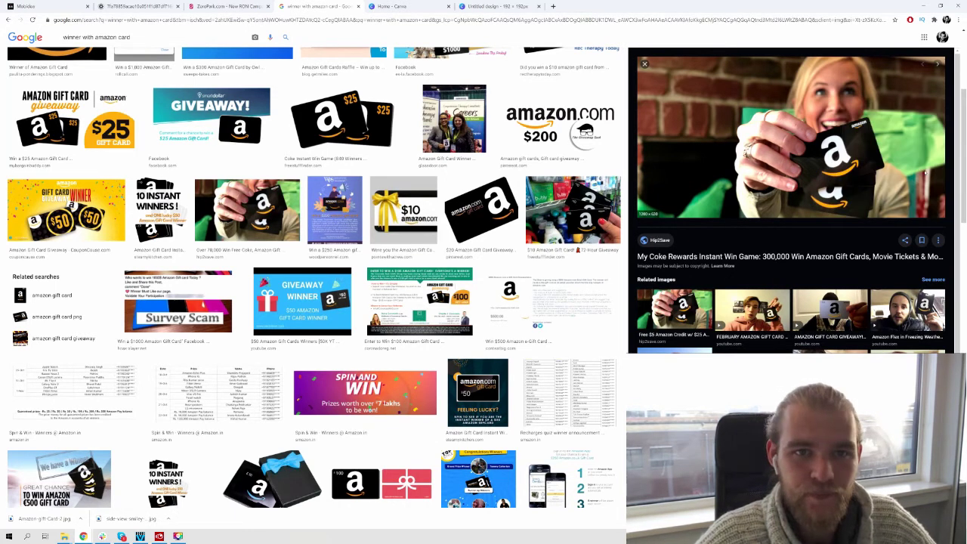
pyautogui.press('Return')
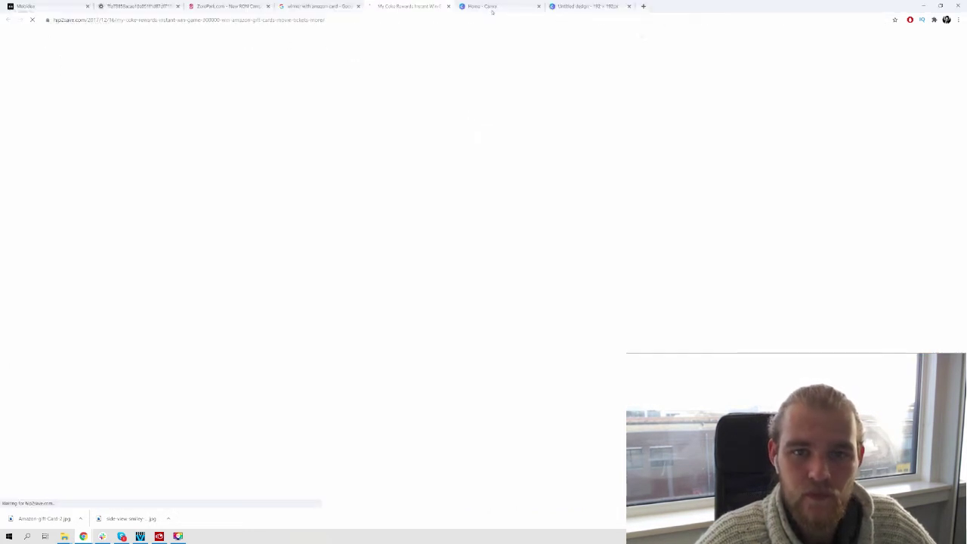
pyautogui.hotkey('ctrl', 'w')
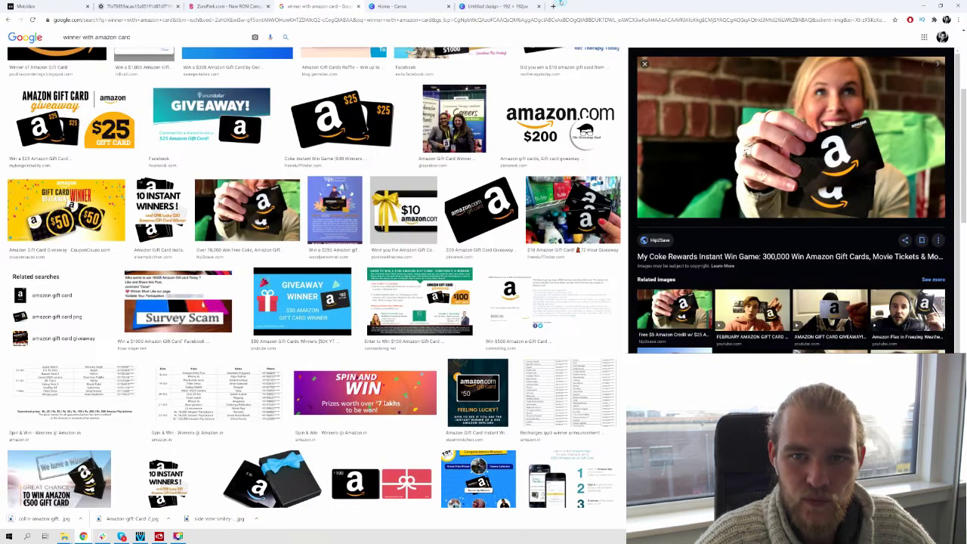
# - Switch to the 192 x 192 px Canva design, delete the shopping photo and upload the two saved Amazon card pictures
pyautogui.click(500, 6)
pyautogui.click(398, 301)
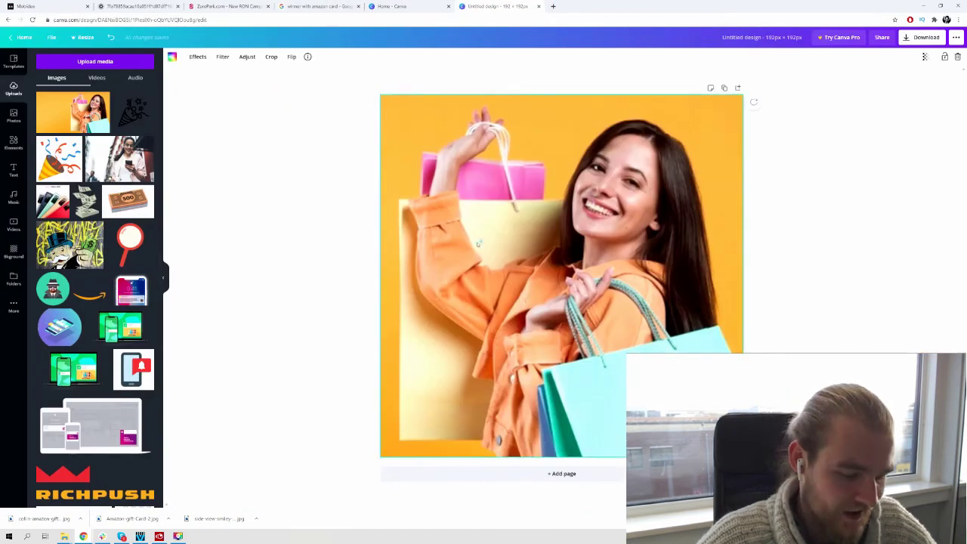
pyautogui.press('Delete')
pyautogui.moveTo(42, 518)
pyautogui.mouseDown()
pyautogui.moveTo(83, 287)
pyautogui.moveTo(41, 504)
pyautogui.mouseUp()
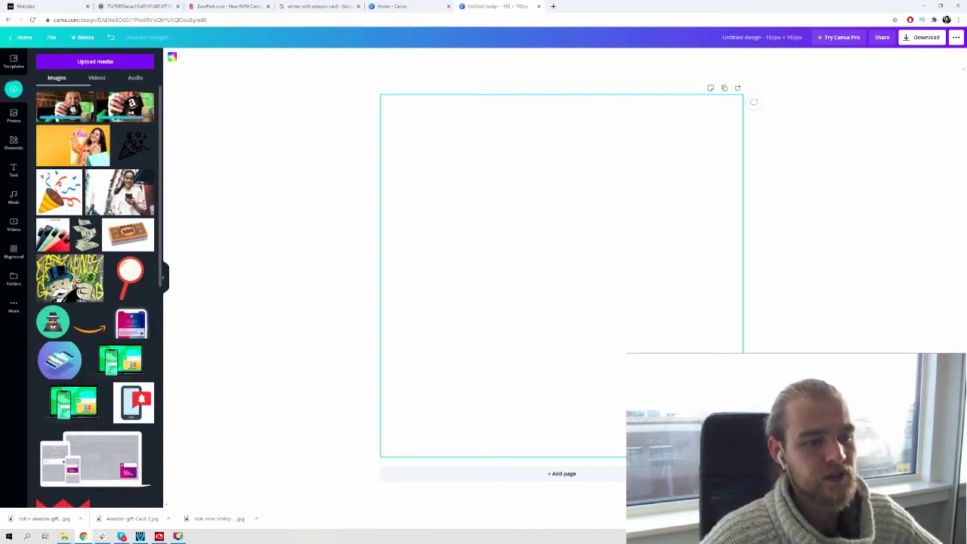
# - Try the close-up photo of the hand with Amazon cards on the canvas, and take it off again
pyautogui.moveTo(125, 106); pyautogui.dragTo(390, 171)
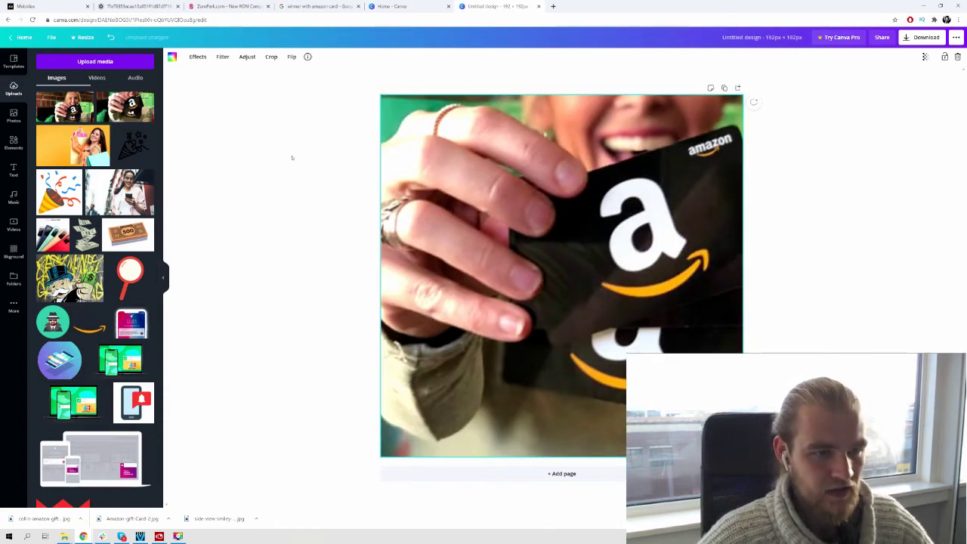
pyautogui.press('Delete')
pyautogui.hotkey('ctrl', 'z')
pyautogui.hotkey('ctrl', 'z')
pyautogui.hotkey('ctrl', 'z')
pyautogui.hotkey('ctrl', 'z')
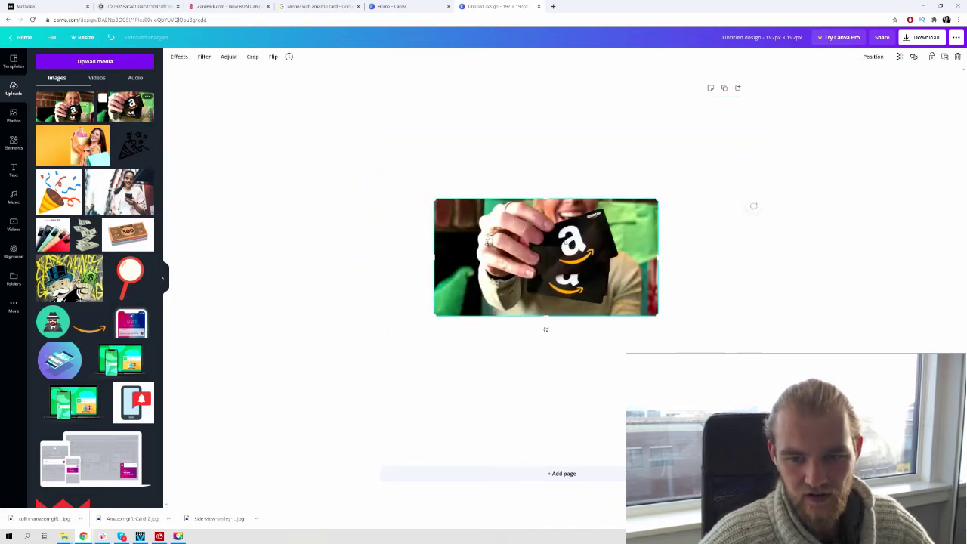
# - Add the blonde woman's Amazon card photo to the canvas and enlarge it to fill the square with her face and cards in frame
pyautogui.moveTo(64, 107); pyautogui.dragTo(397, 361)
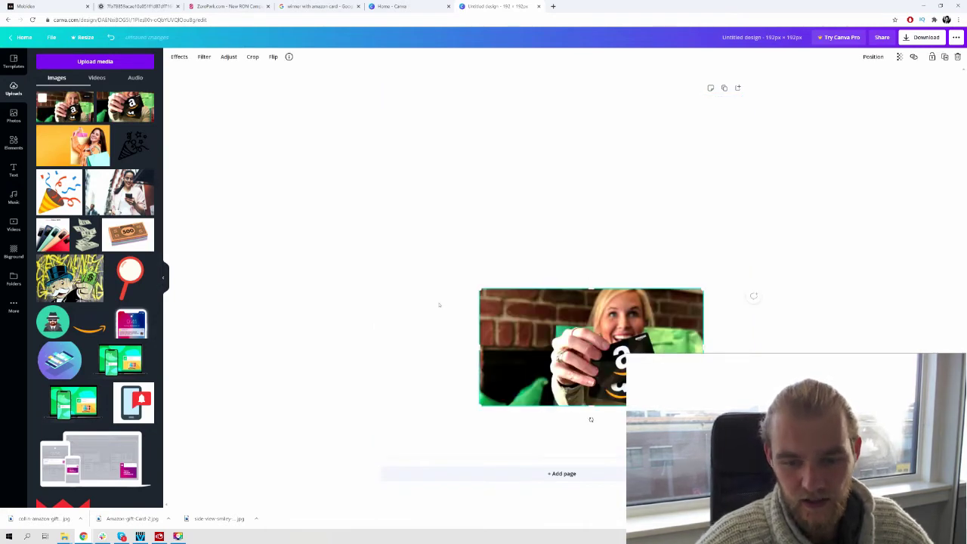
pyautogui.moveTo(483, 292); pyautogui.dragTo(124, 79)
pyautogui.moveTo(703, 405); pyautogui.dragTo(856, 456)
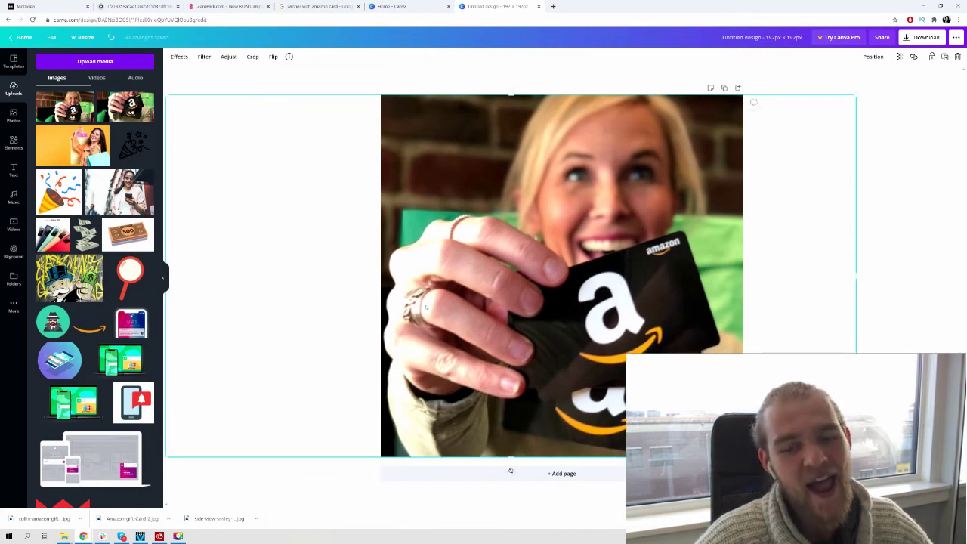
pyautogui.click(340, 82)
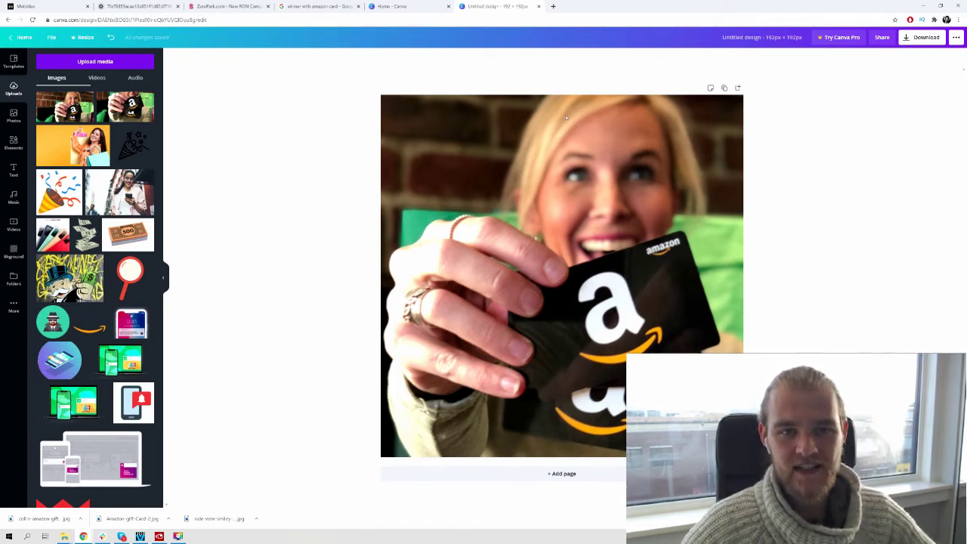
# - Download the design and upload the exported PNG as the first push creative in the Zeropark campaign form
pyautogui.click(910, 36)
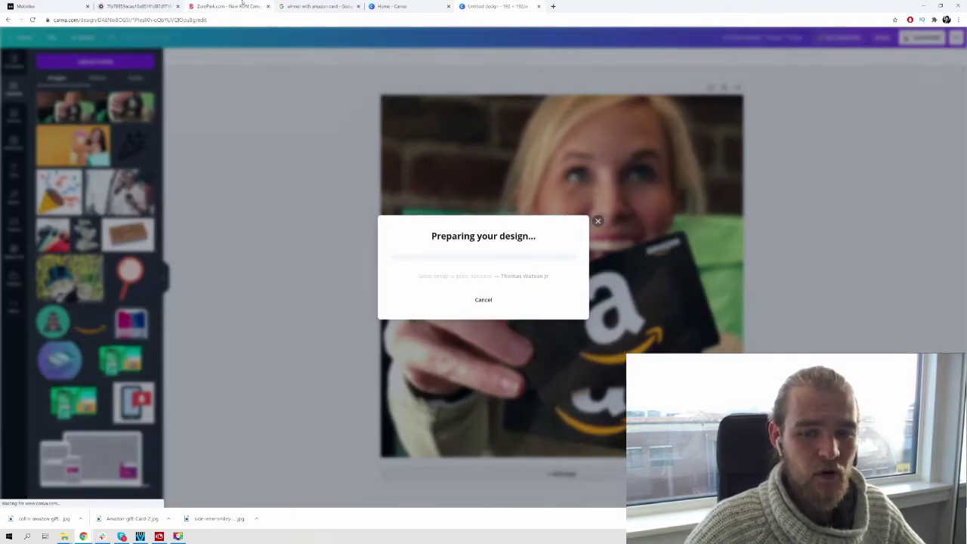
pyautogui.click(239, 6)
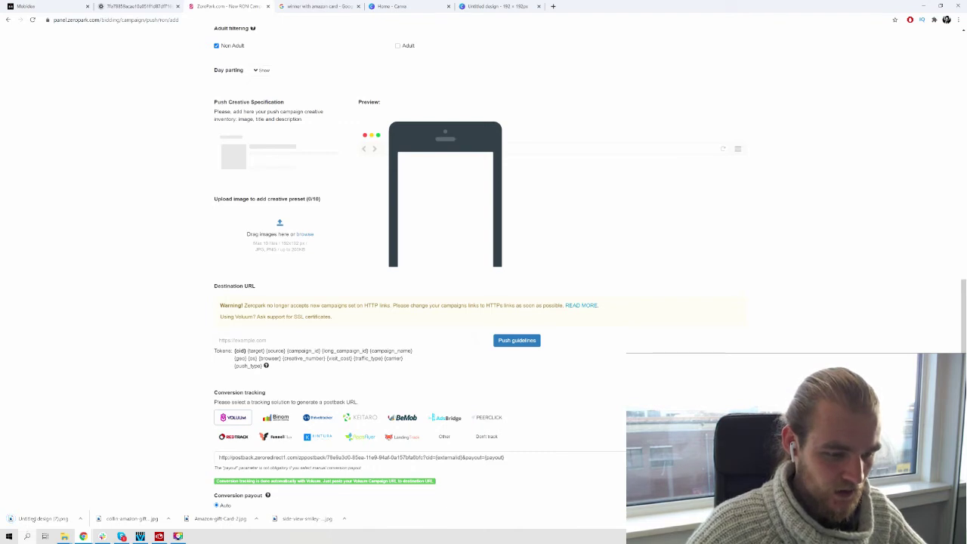
pyautogui.moveTo(37, 519); pyautogui.dragTo(277, 256)
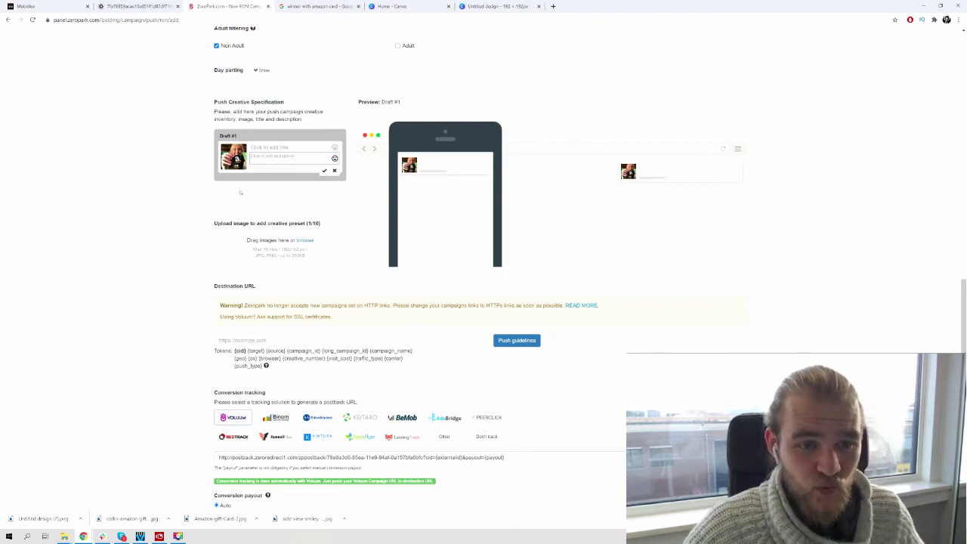
# - Give the first push creative the title "A GReat Title" and the placeholder description "A (Perfect Description)"
pyautogui.click(284, 148)
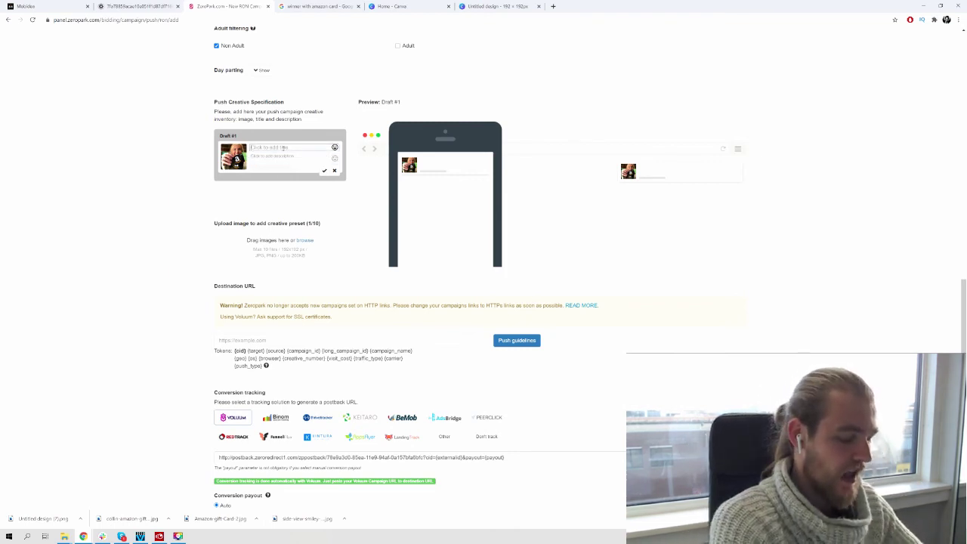
pyautogui.write('A Gift Ti')
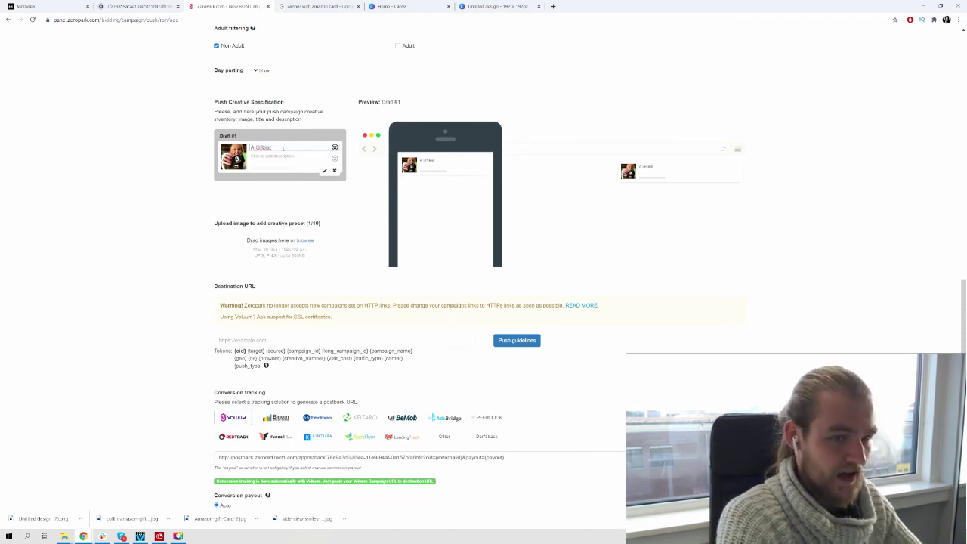
pyautogui.write('tle')
pyautogui.press('Tab')
pyautogui.write('A')
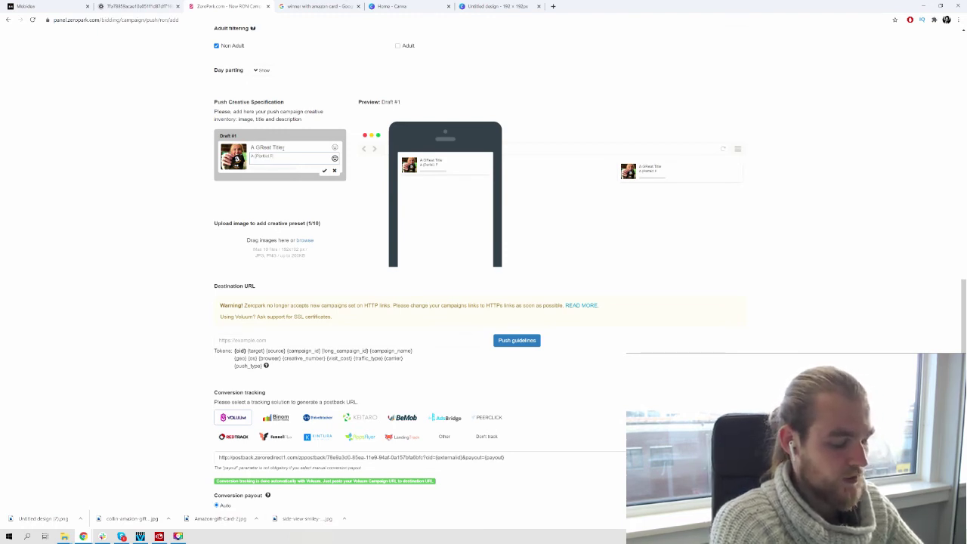
pyautogui.write('Perfect Descripti')
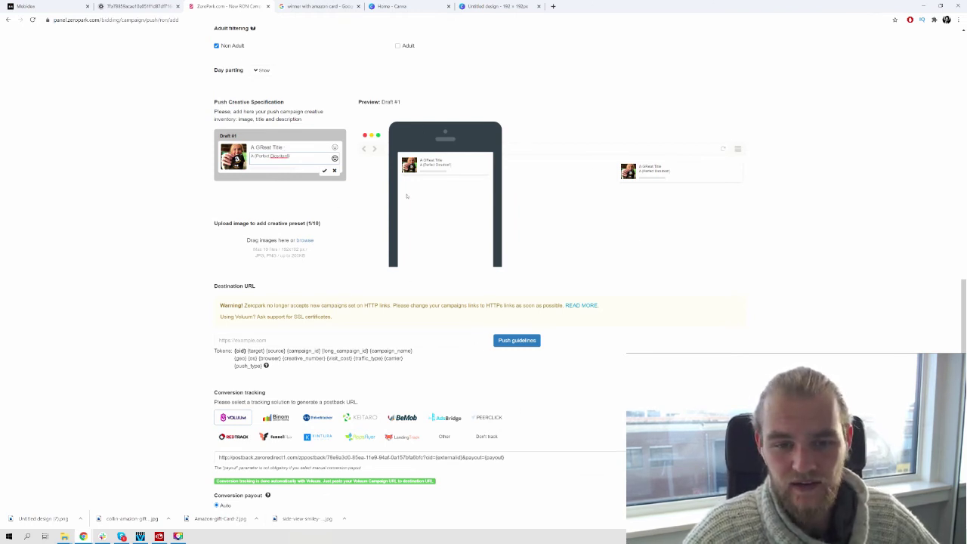
pyautogui.tripleClick(308, 159)
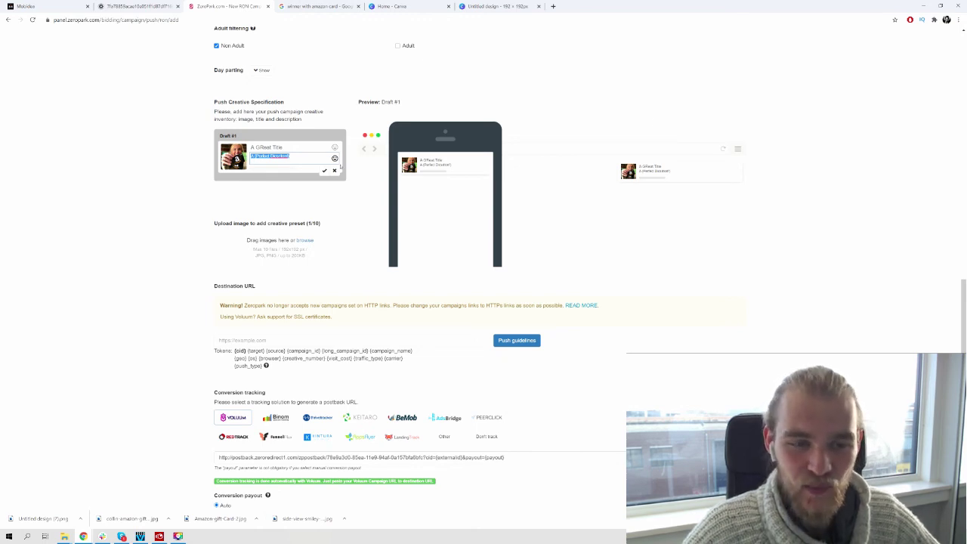
pyautogui.click(184, 162)
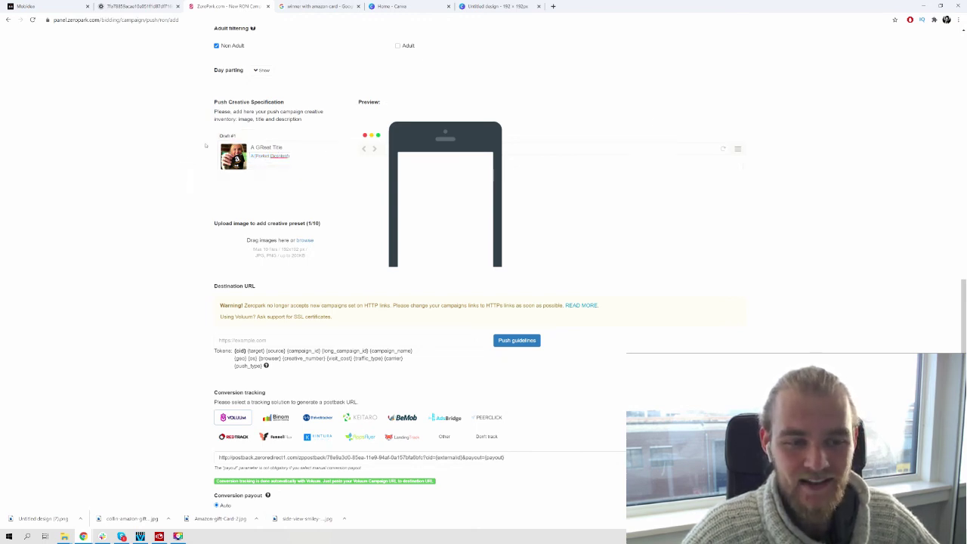
pyautogui.click(299, 136)
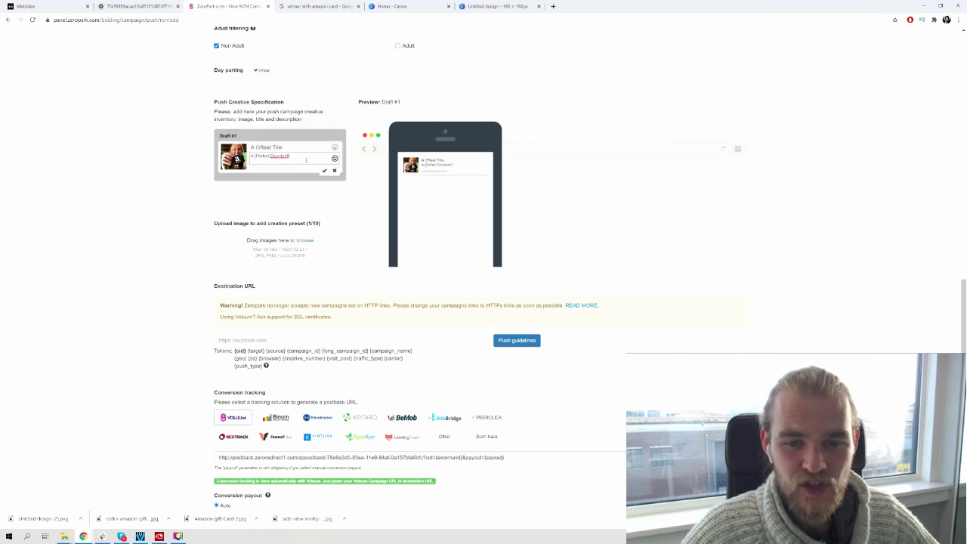